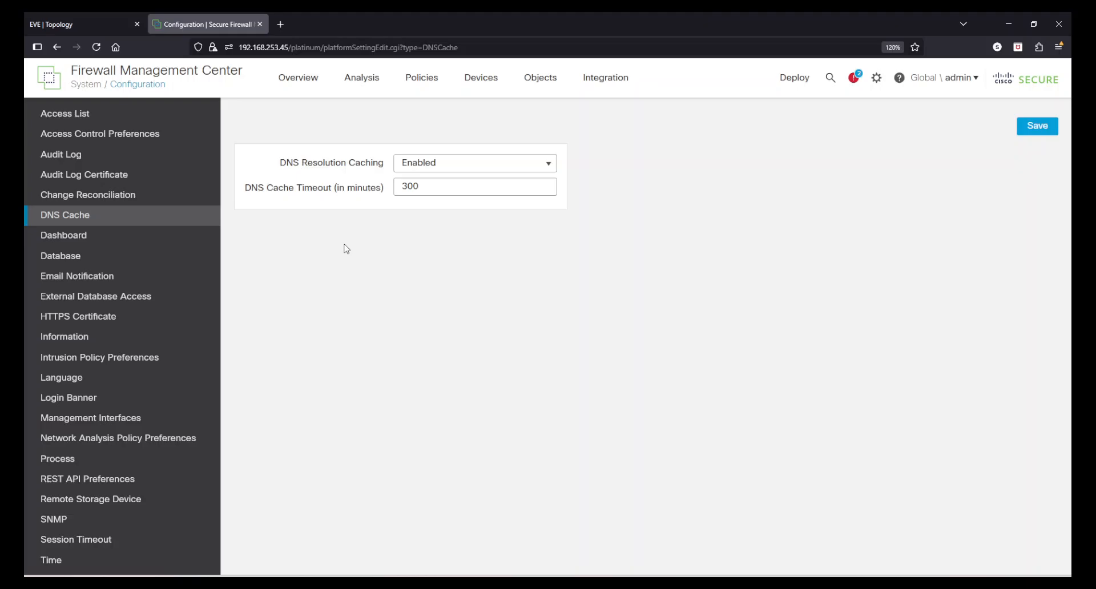
{"action": "left_click", "coordinate": [400, 187]}
{"action": "double_click", "coordinate": [407, 187]}
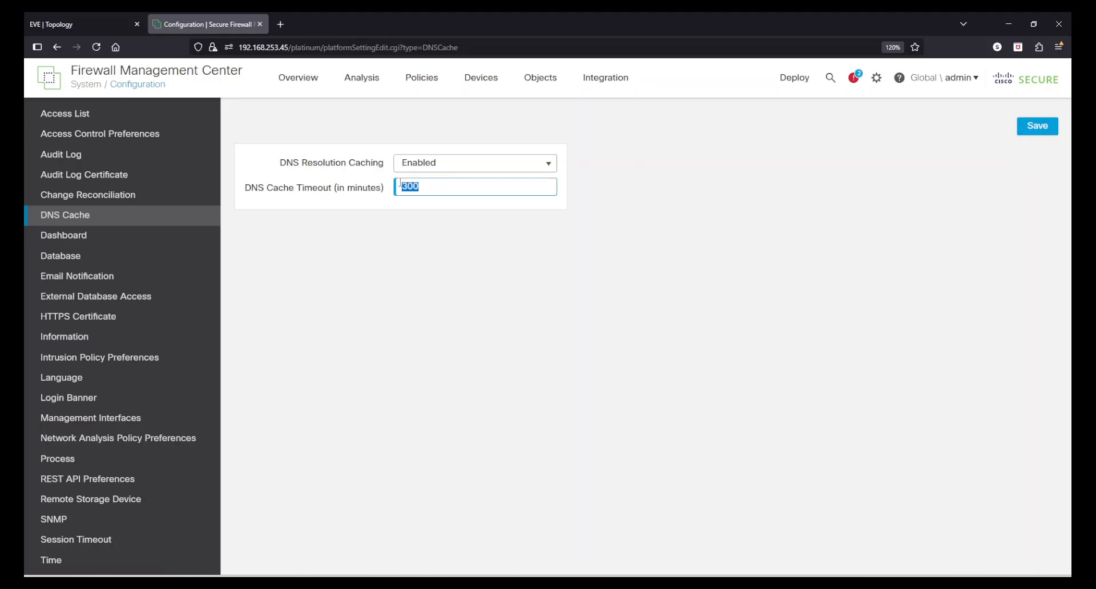
{"action": "double_click", "coordinate": [355, 189]}
{"action": "left_click", "coordinate": [419, 274]}
{"action": "left_click", "coordinate": [550, 164]}
{"action": "left_click", "coordinate": [415, 201]}
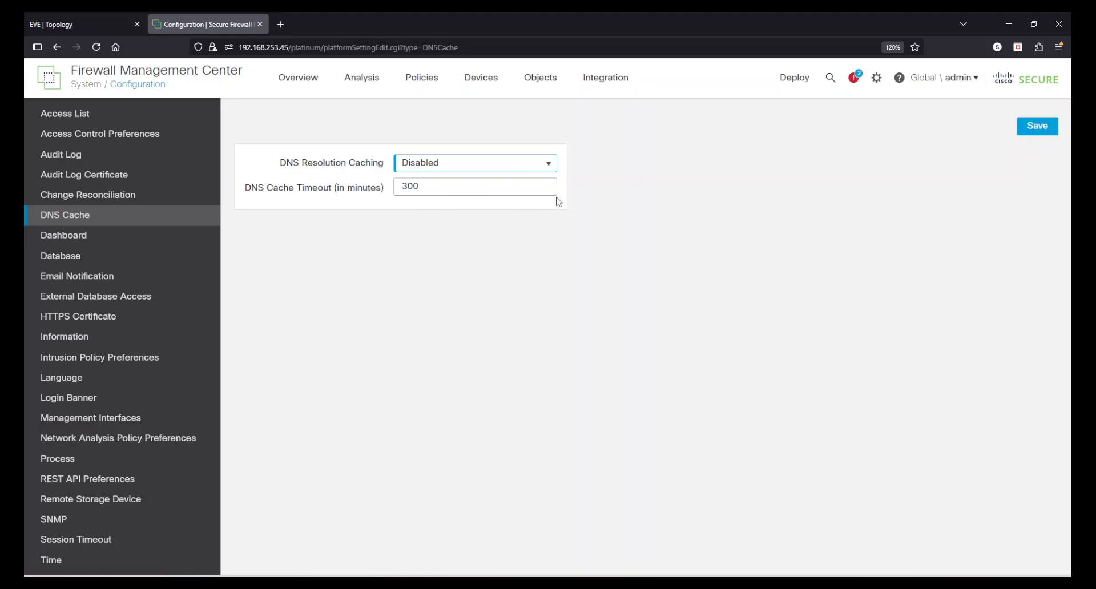
{"action": "left_click", "coordinate": [470, 167]}
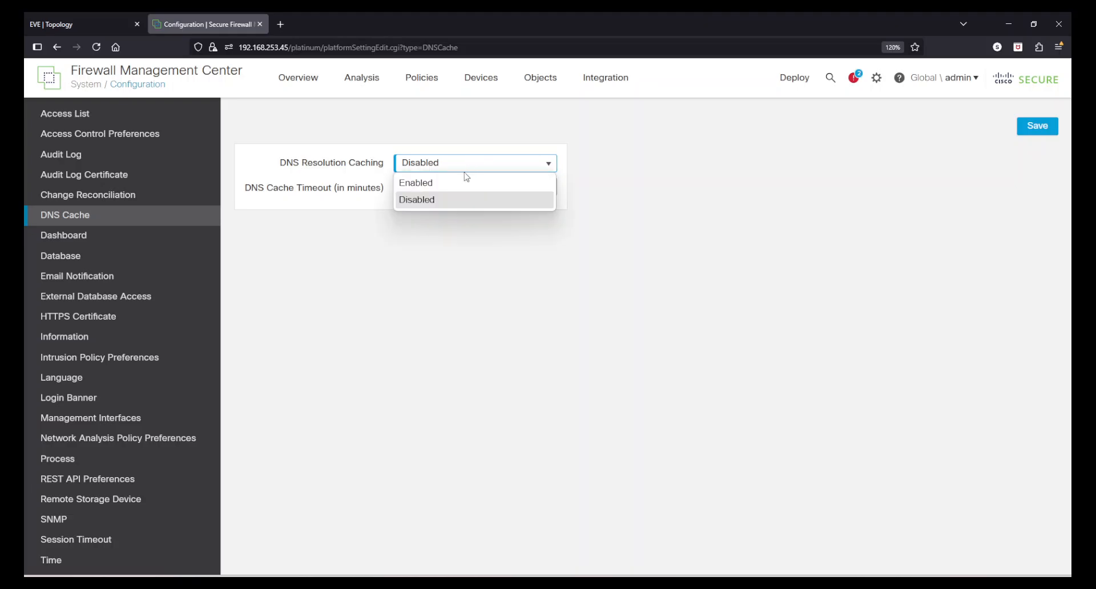
{"action": "left_click", "coordinate": [441, 187]}
- Set the DNS Cache Timeout to 5 minutes and save the DNS Cache configuration
{"action": "left_click", "coordinate": [440, 303]}
{"action": "double_click", "coordinate": [426, 186]}
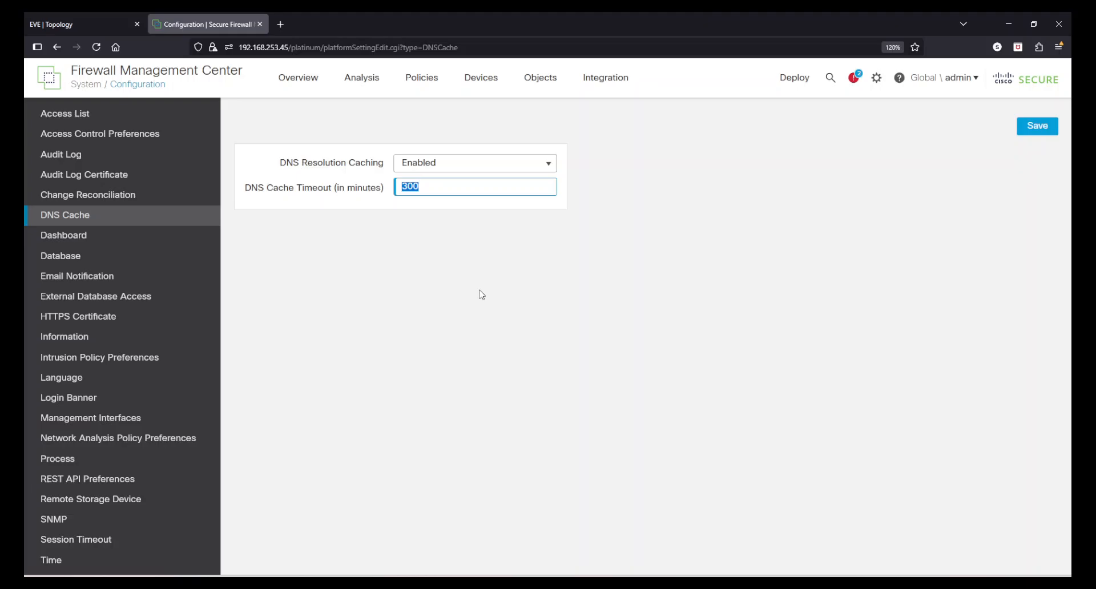
{"action": "type", "text": "5"}
{"action": "left_click", "coordinate": [1036, 127]}
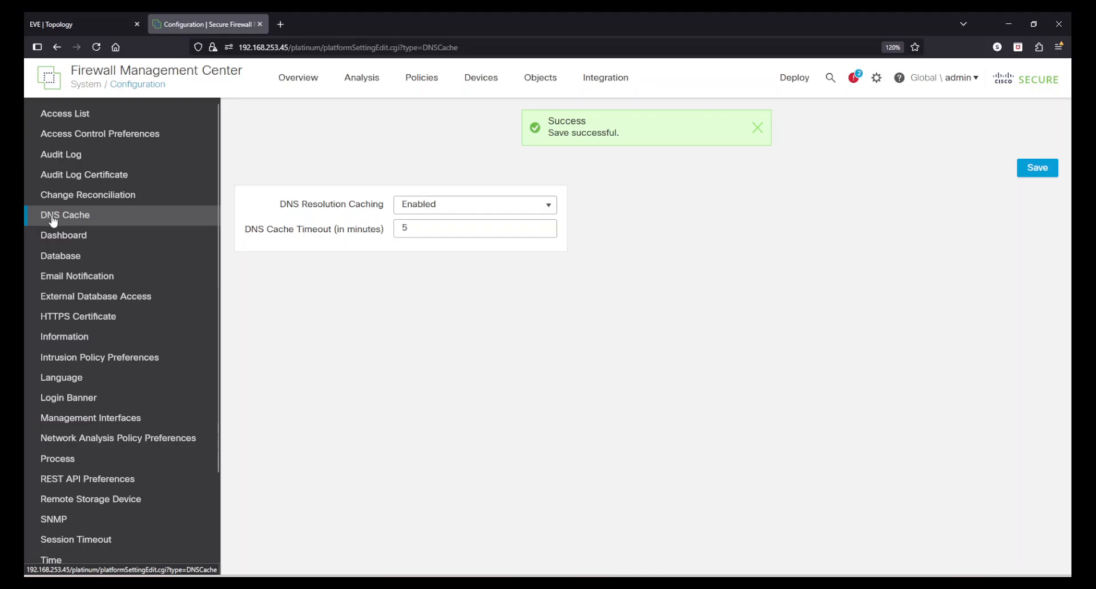
- Dismiss the save notification and open the Dashboard configuration to review the Enable Custom Analysis Widgets option
{"action": "left_click", "coordinate": [74, 243]}
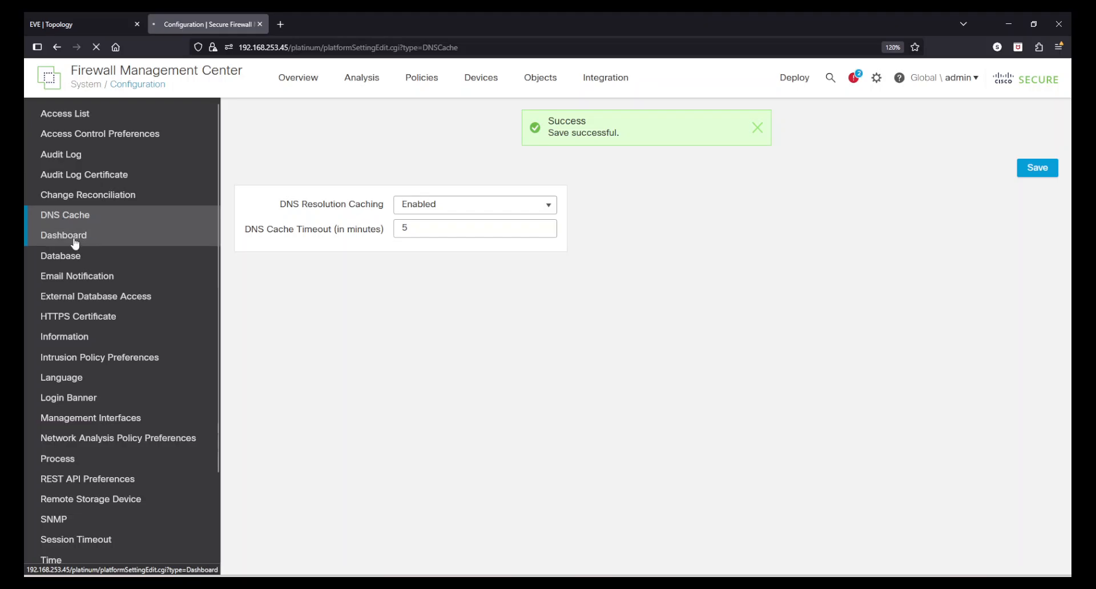
{"action": "left_click", "coordinate": [758, 131]}
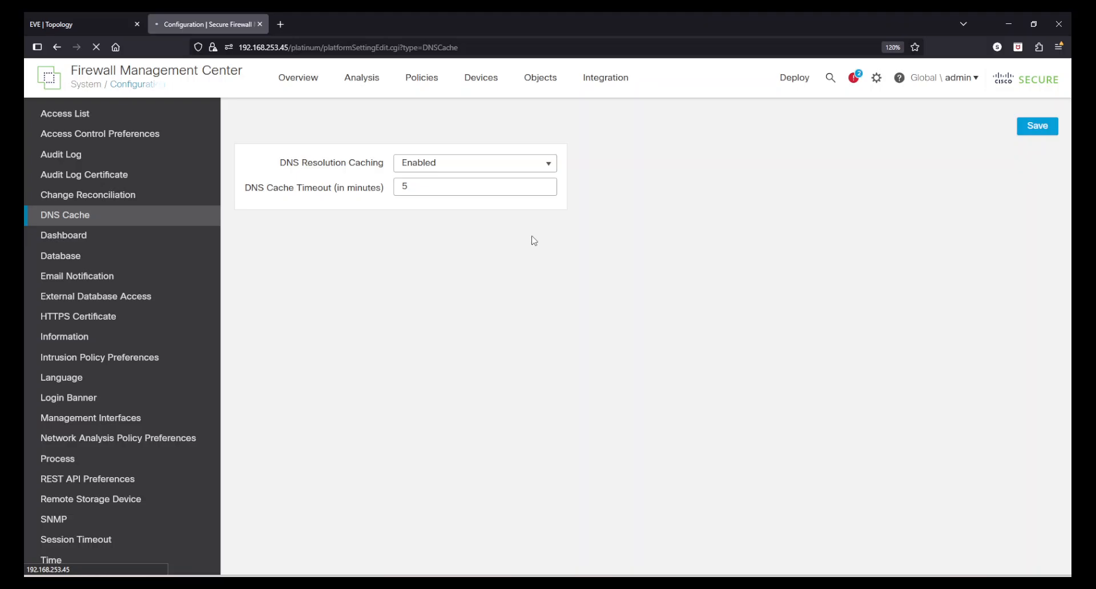
{"action": "left_click", "coordinate": [73, 245]}
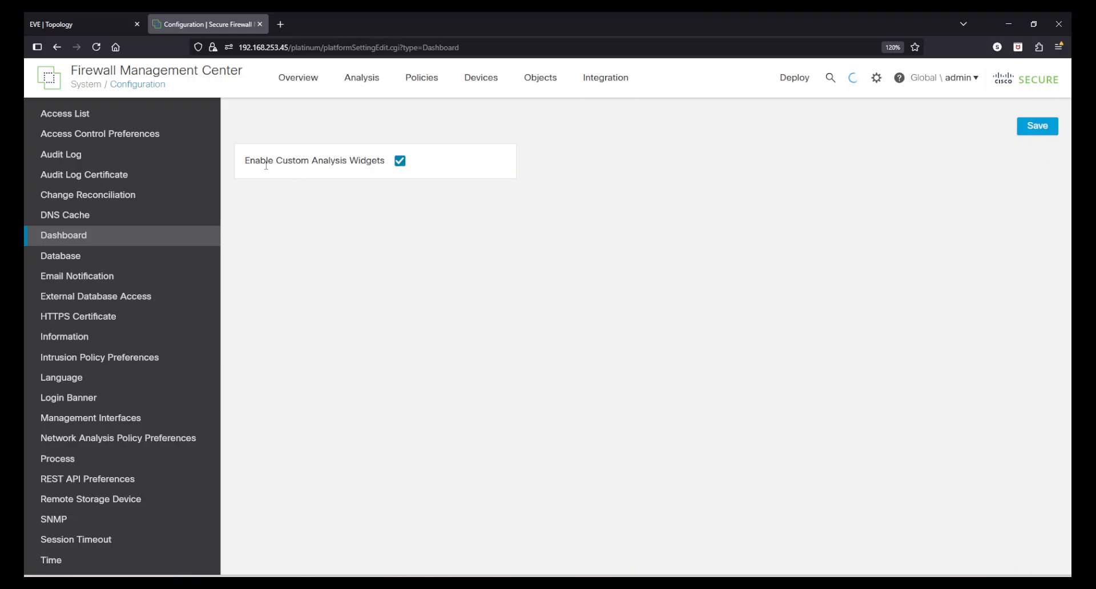
{"action": "left_click_drag", "start_coordinate": [266, 165], "coordinate": [357, 163]}
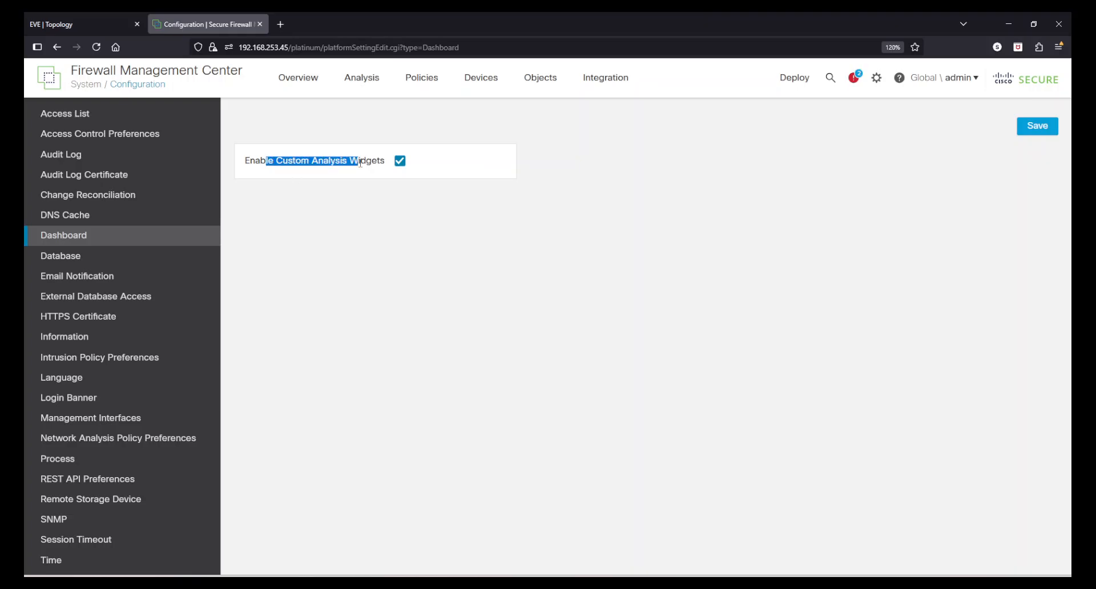
{"action": "left_click", "coordinate": [406, 278]}
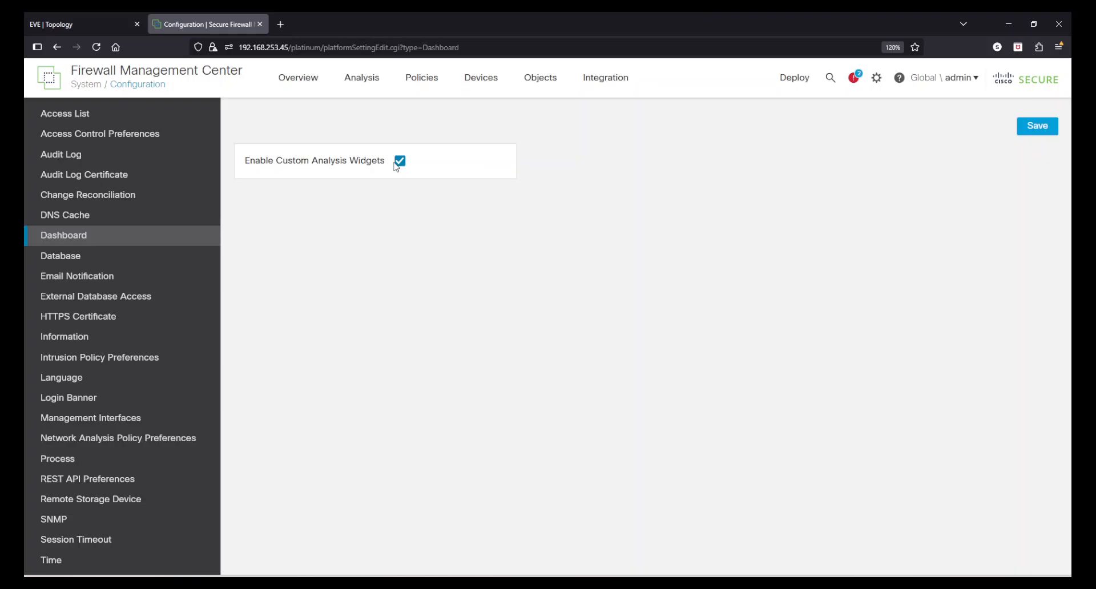
- Open the Summary Dashboard, collapse the Unique Applications over Time widget's settings, and look over the Network widgets
{"action": "mouse_move", "coordinate": [289, 84]}
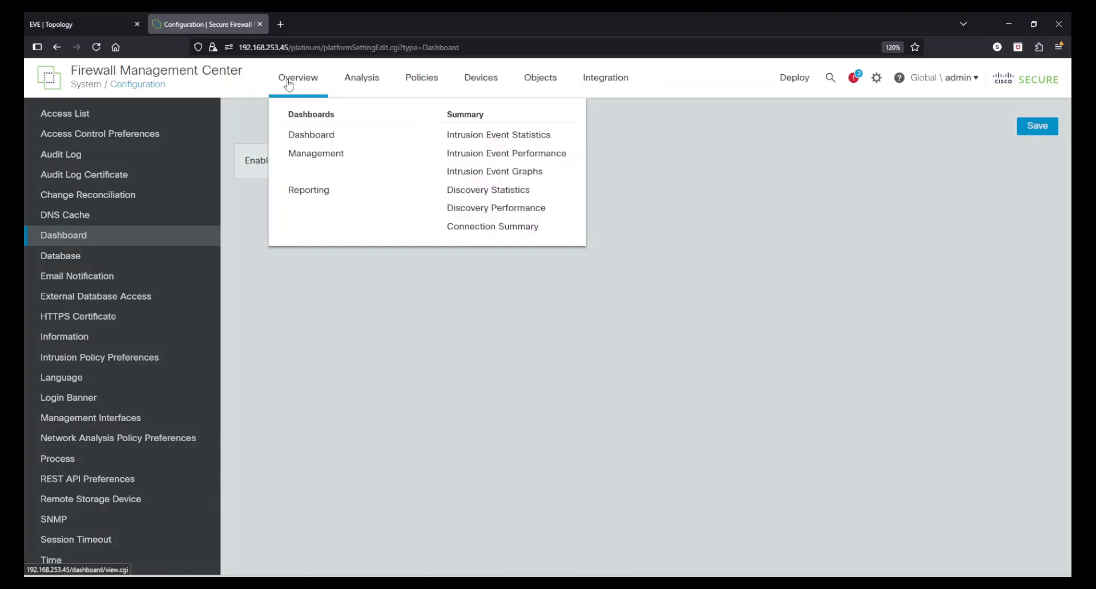
{"action": "left_click", "coordinate": [328, 137]}
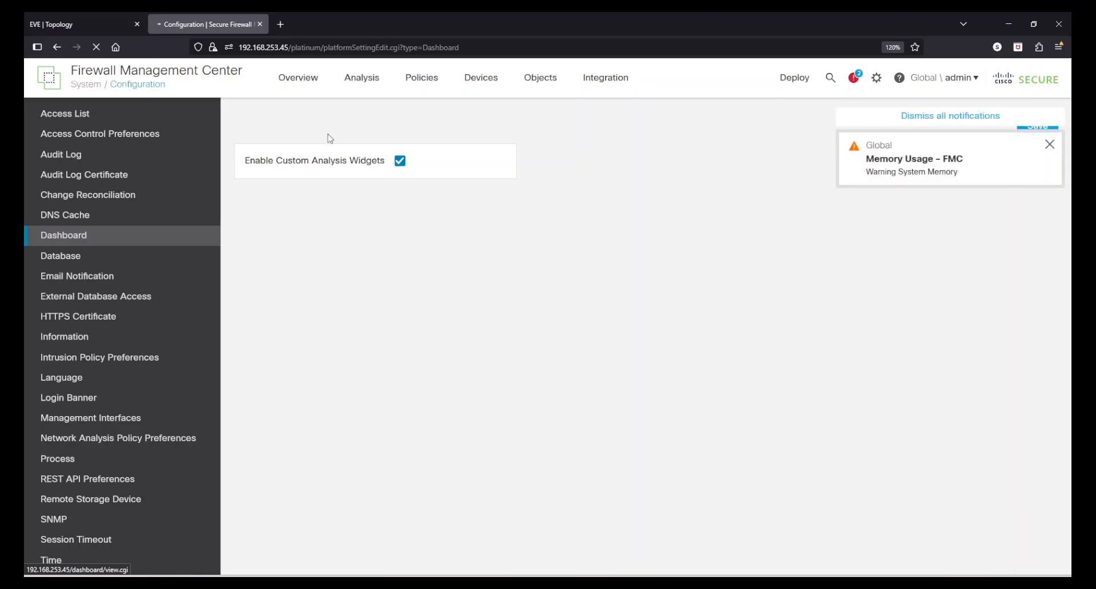
{"action": "left_click", "coordinate": [1053, 147]}
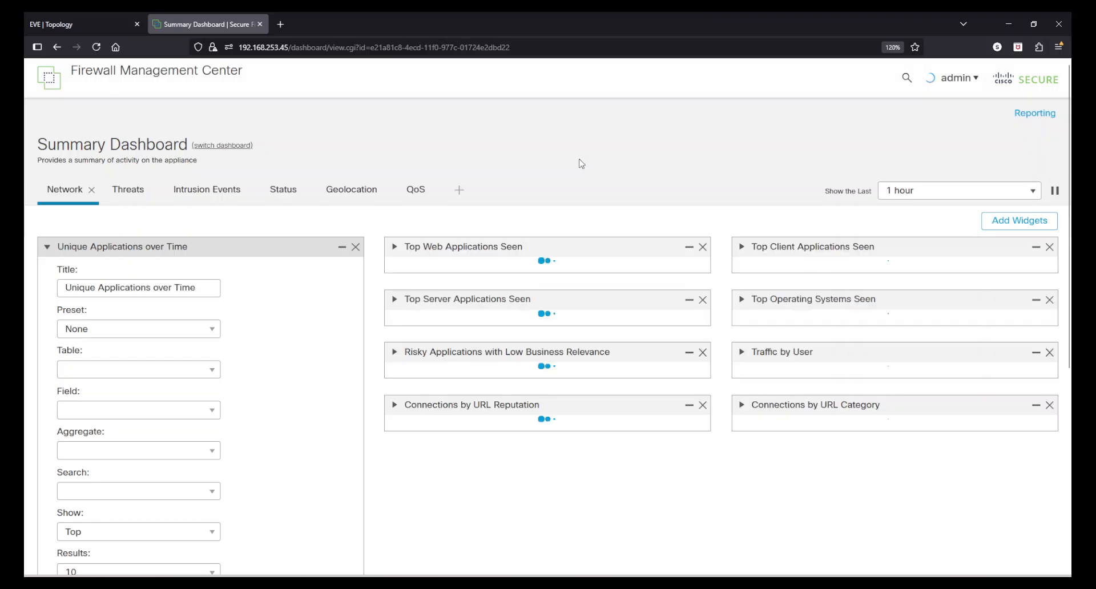
{"action": "left_click", "coordinate": [47, 249]}
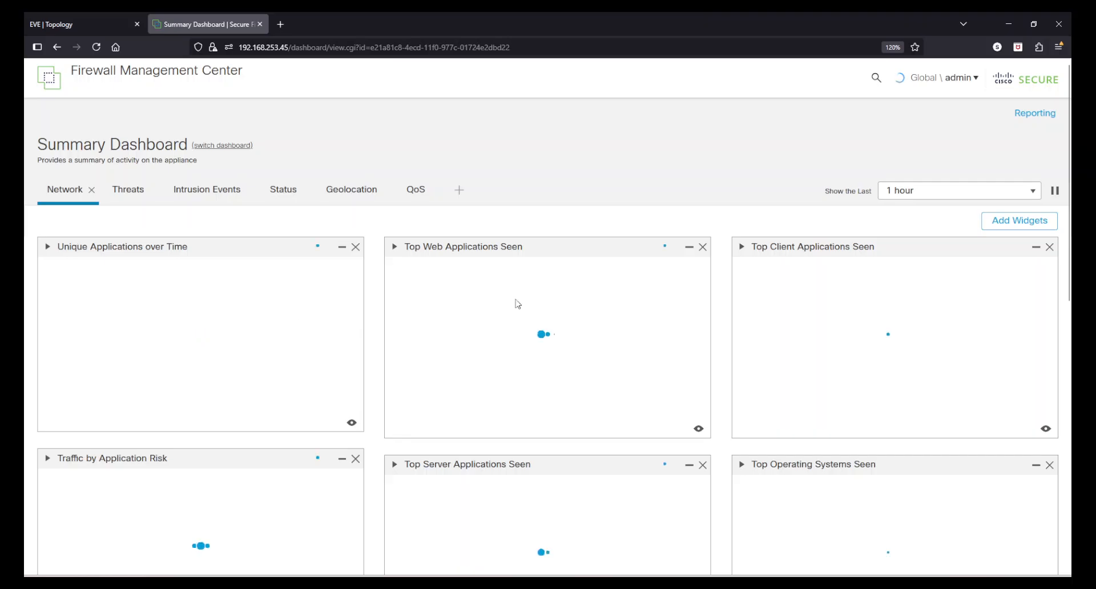
{"action": "scroll", "coordinate": [816, 328], "scroll_direction": "down", "scroll_amount": 3}
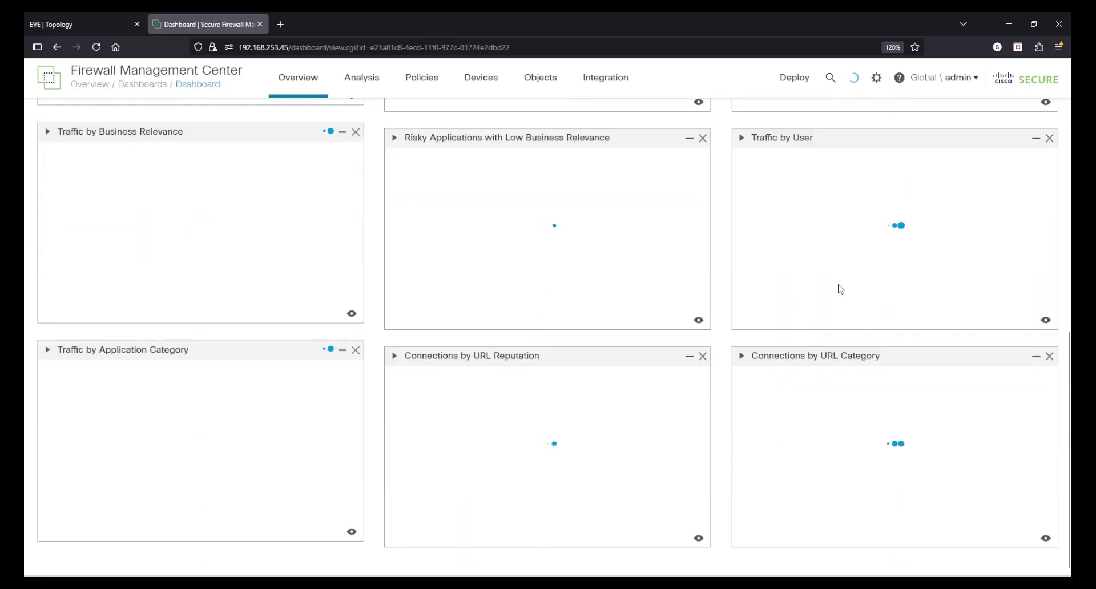
{"action": "scroll", "coordinate": [851, 288], "scroll_direction": "up", "scroll_amount": 6}
{"action": "scroll", "coordinate": [861, 287], "scroll_direction": "up", "scroll_amount": 2}
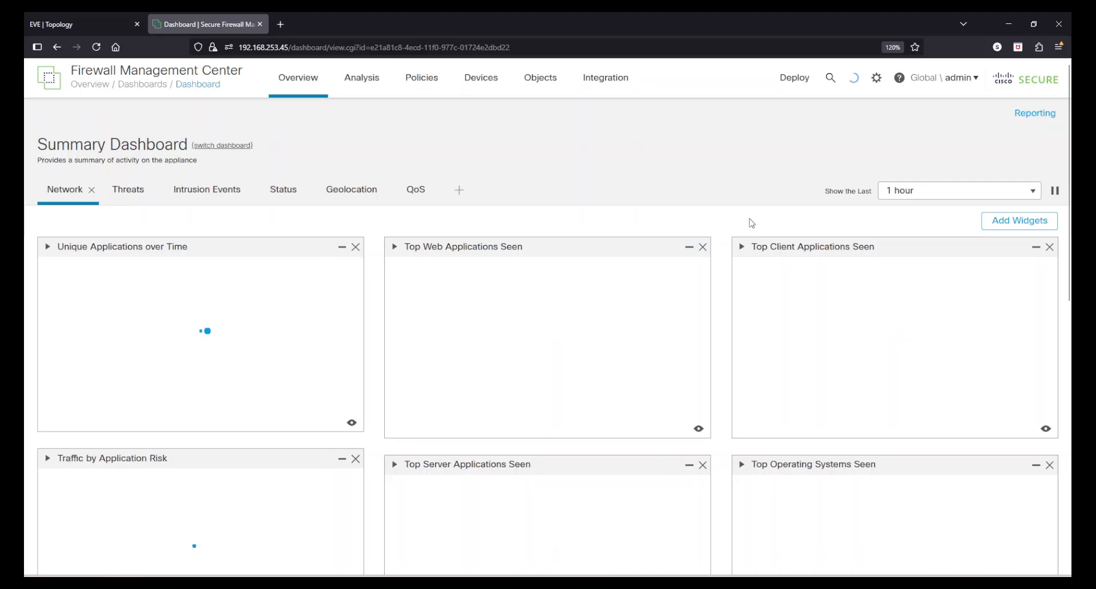
- Open the widget catalogue for the Network dashboard and browse the Analysis & Reporting category
{"action": "left_click", "coordinate": [995, 221]}
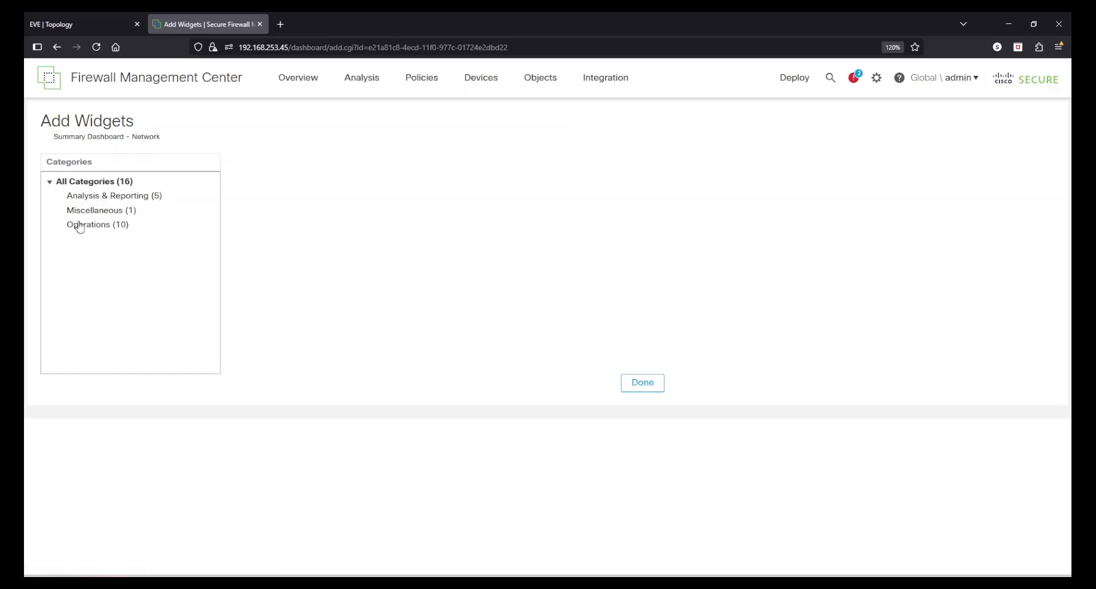
{"action": "left_click", "coordinate": [139, 197]}
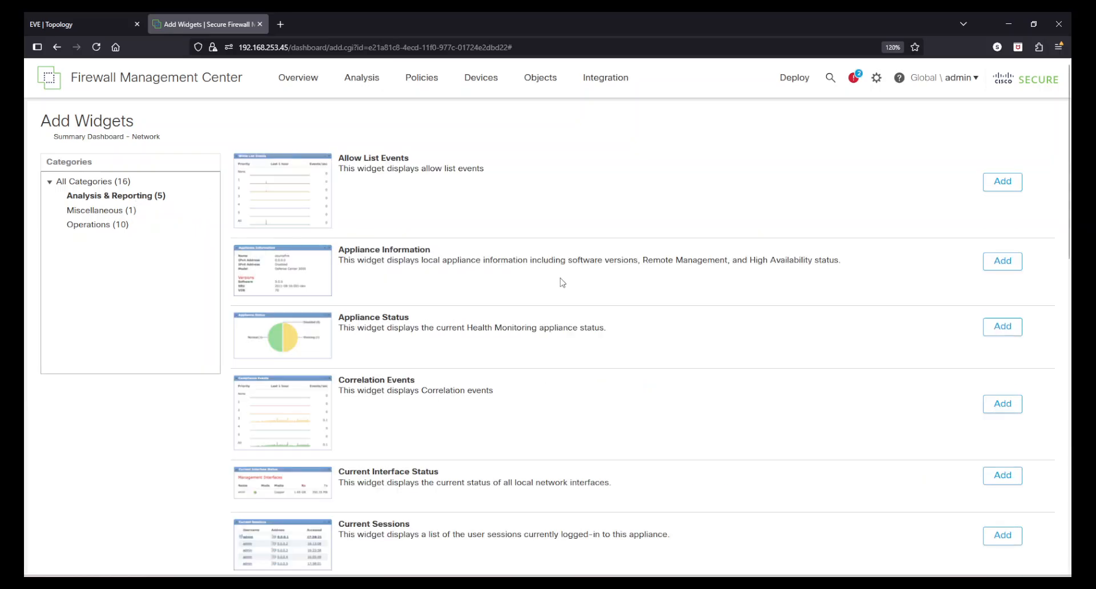
{"action": "scroll", "coordinate": [548, 283], "scroll_direction": "down", "scroll_amount": 3}
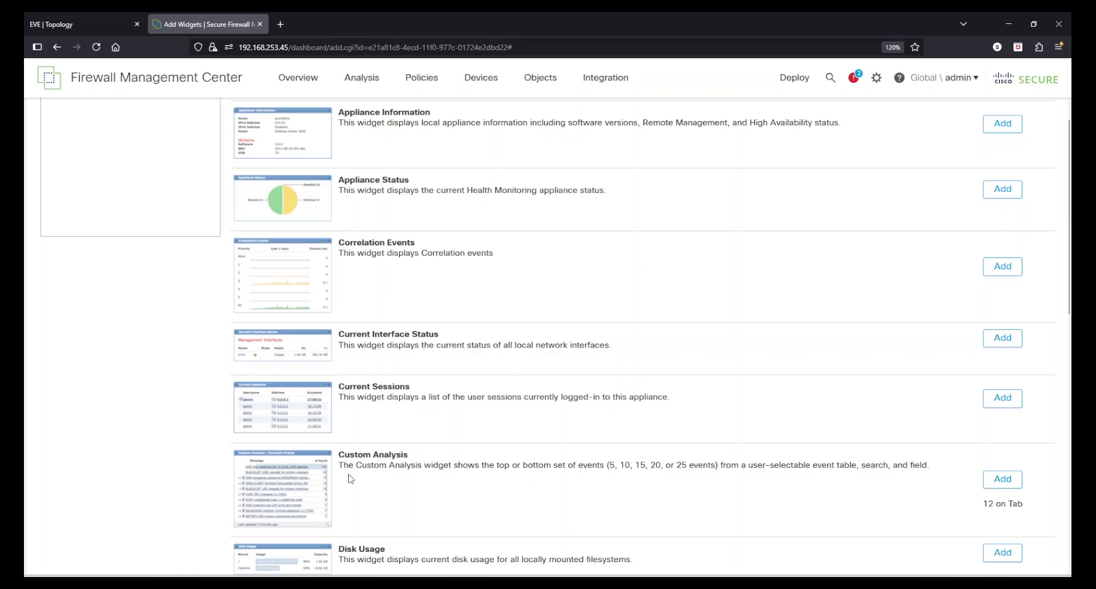
{"action": "scroll", "coordinate": [349, 478], "scroll_direction": "down", "scroll_amount": 4}
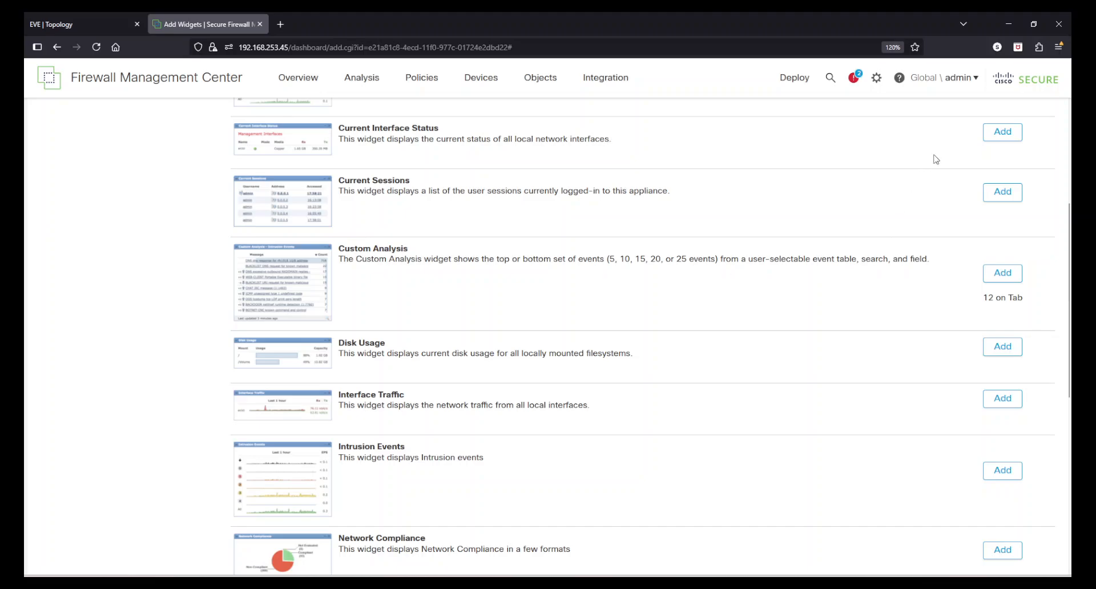
- Enlarge the browser page to 133%
{"action": "left_click", "coordinate": [1059, 47]}
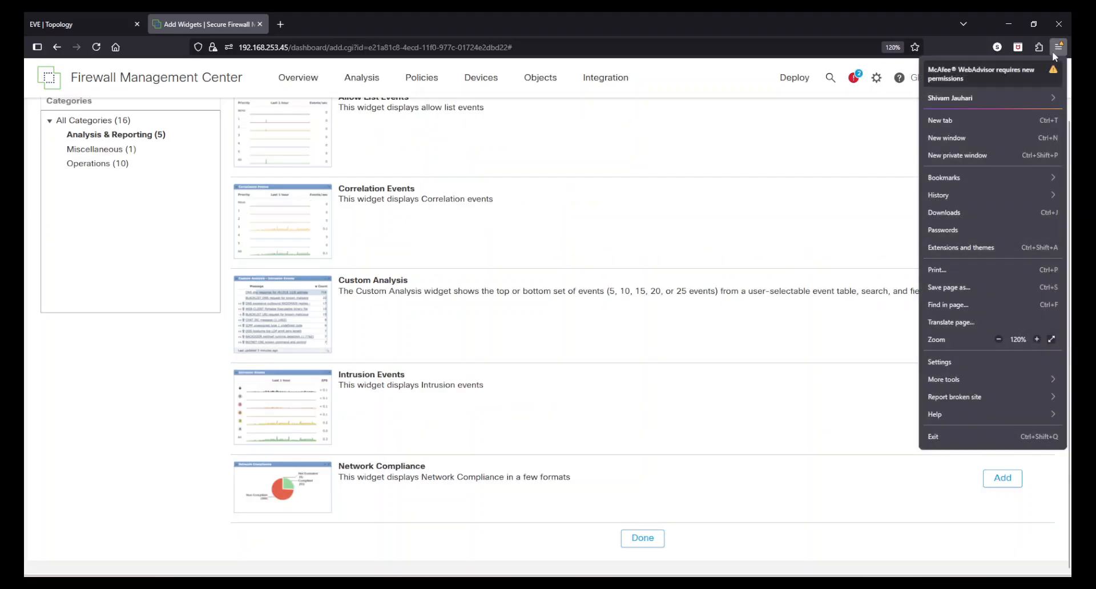
{"action": "left_click", "coordinate": [1037, 339]}
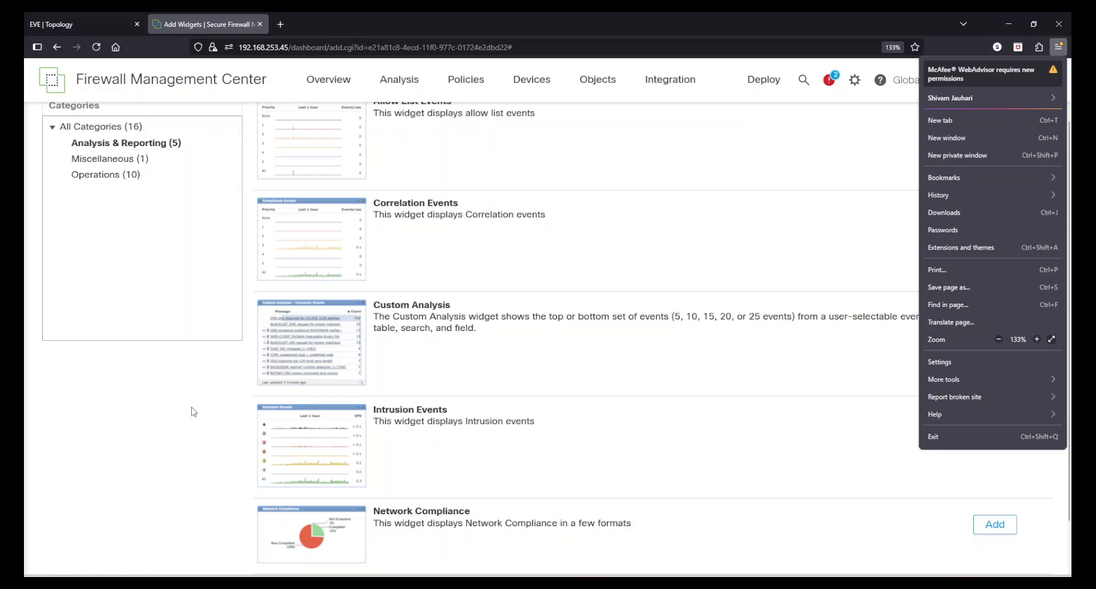
{"action": "left_click", "coordinate": [171, 415]}
- Examine the Custom Analysis widget's description and how many are already on the tab
{"action": "left_click_drag", "start_coordinate": [401, 309], "coordinate": [591, 317]}
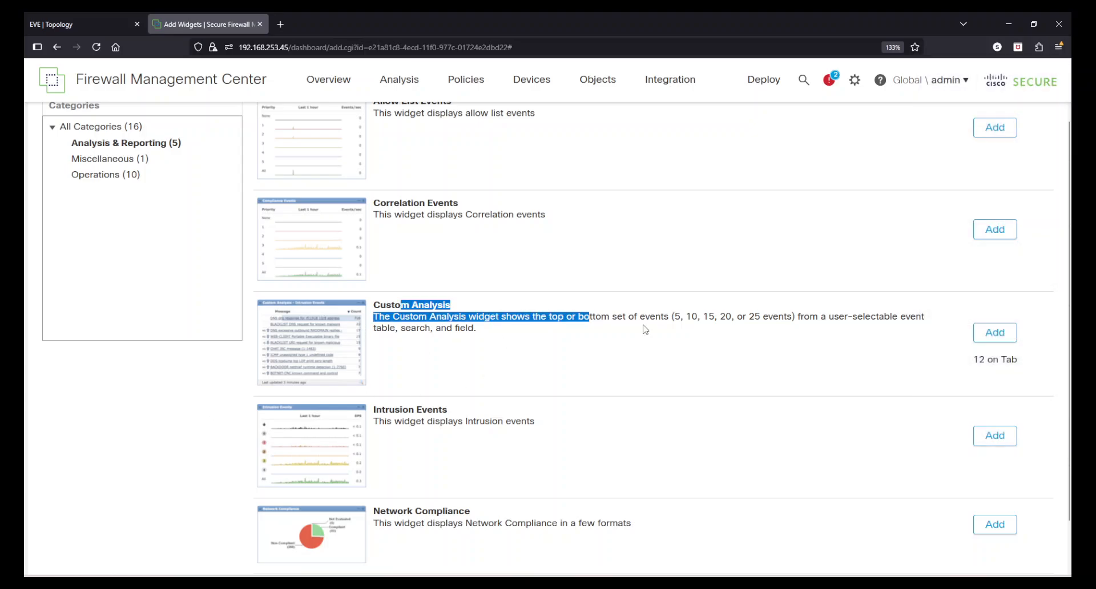
{"action": "left_click", "coordinate": [707, 362]}
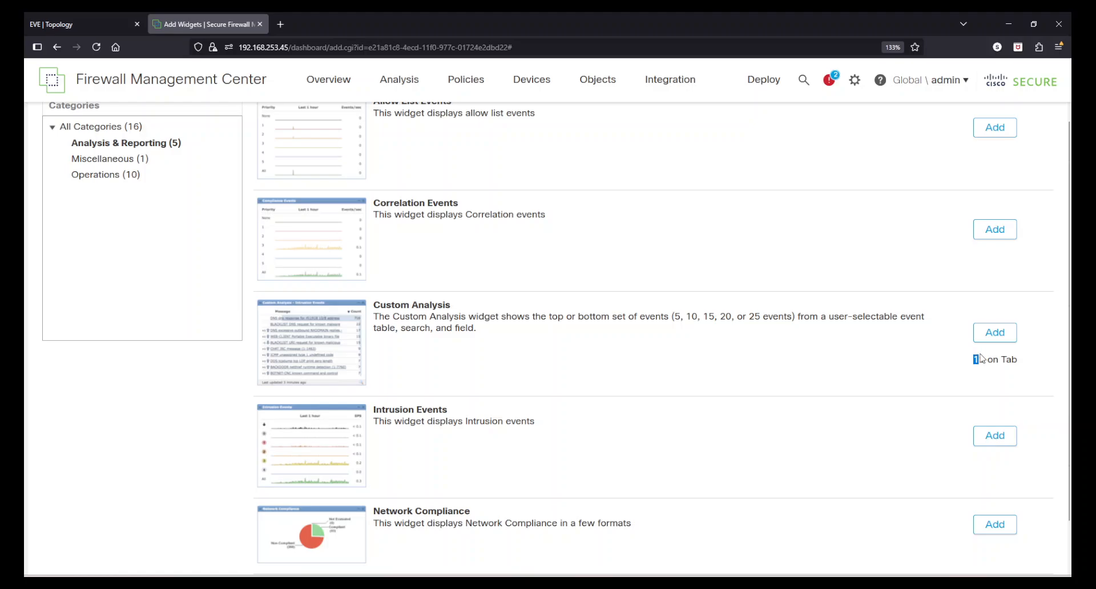
{"action": "left_click_drag", "start_coordinate": [981, 358], "coordinate": [1008, 356]}
{"action": "left_click", "coordinate": [709, 354]}
{"action": "scroll", "coordinate": [709, 355], "scroll_direction": "up", "scroll_amount": 2}
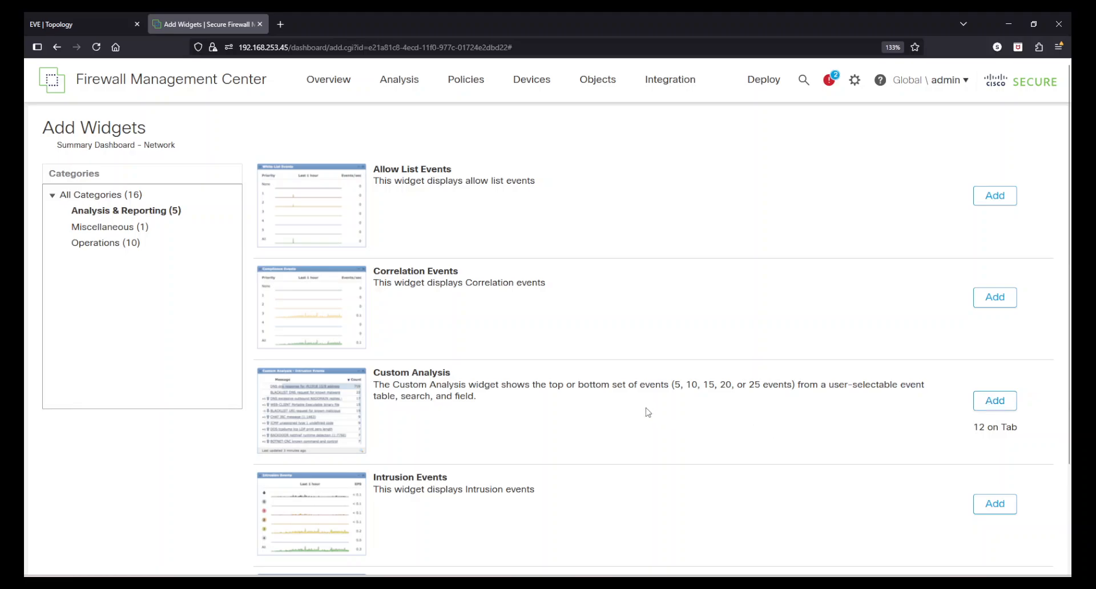
{"action": "scroll", "coordinate": [648, 412], "scroll_direction": "down", "scroll_amount": 3}
{"action": "scroll", "coordinate": [570, 372], "scroll_direction": "up", "scroll_amount": 3}
- Return to the Summary Dashboard without adding a widget and review all widgets on its Network page
{"action": "mouse_move", "coordinate": [325, 91]}
{"action": "left_click", "coordinate": [360, 142]}
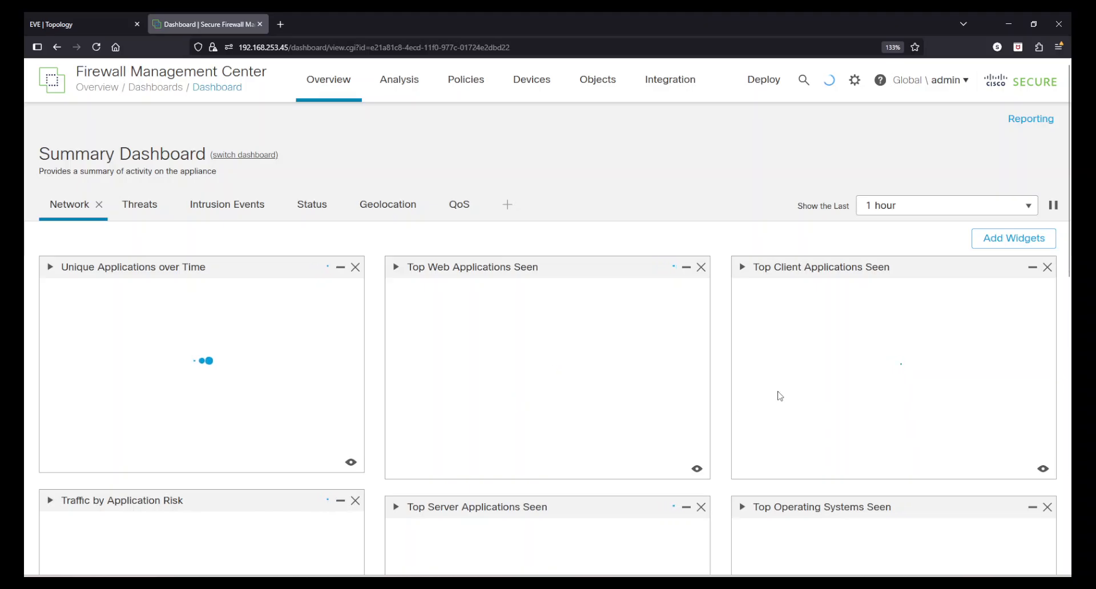
{"action": "scroll", "coordinate": [780, 395], "scroll_direction": "down", "scroll_amount": 3}
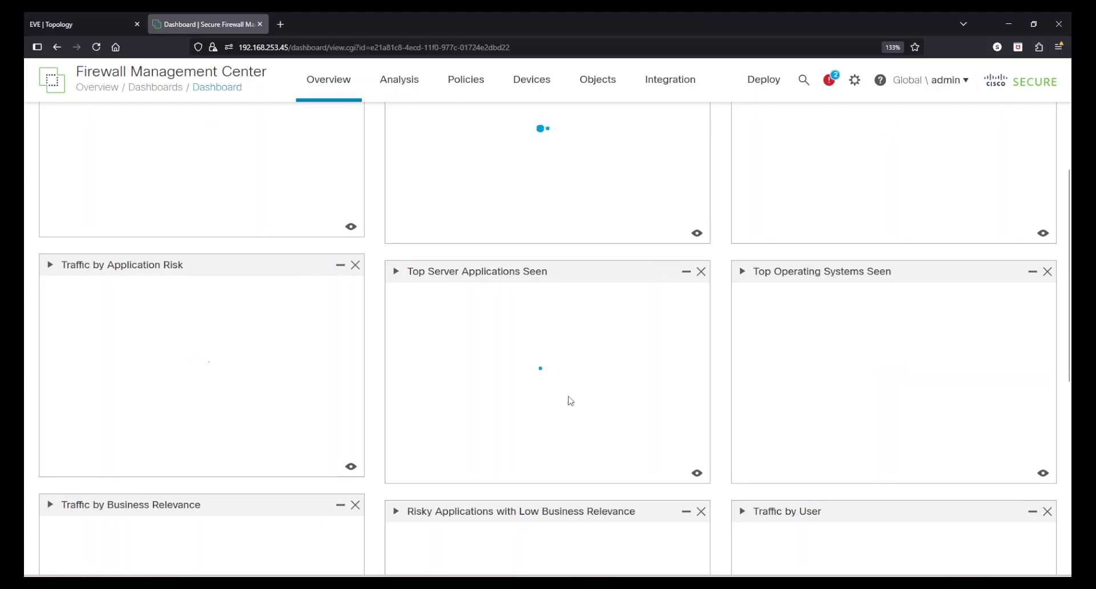
{"action": "scroll", "coordinate": [569, 403], "scroll_direction": "down", "scroll_amount": 6}
{"action": "scroll", "coordinate": [573, 409], "scroll_direction": "up", "scroll_amount": 9}
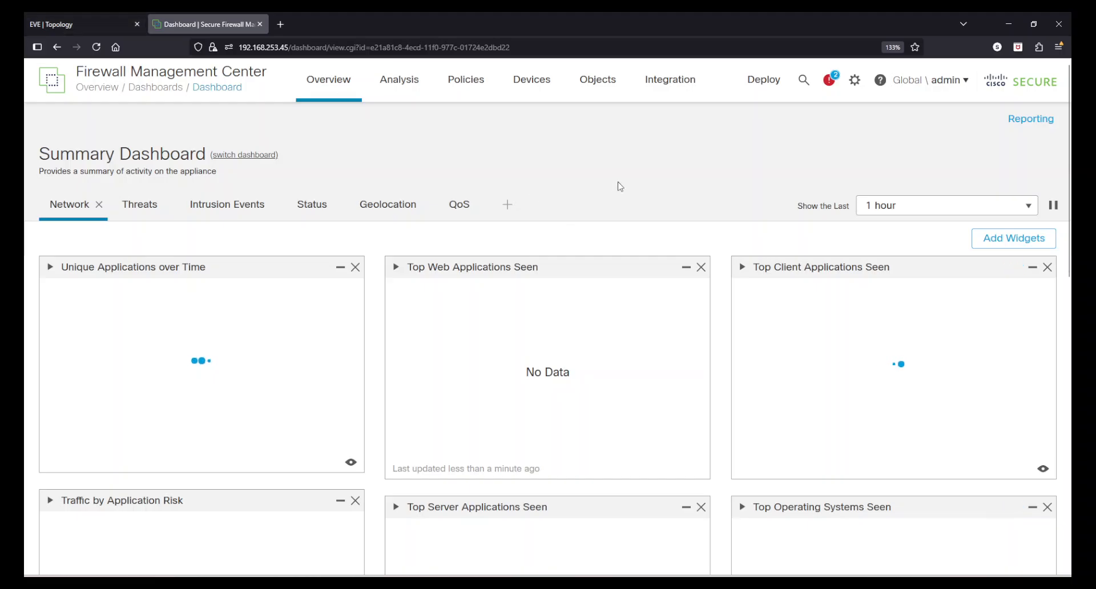
- View the Firepower Threat Defense Lab topology in EVE, then return to the Summary Dashboard and check its widgets for data
{"action": "left_click", "coordinate": [86, 24]}
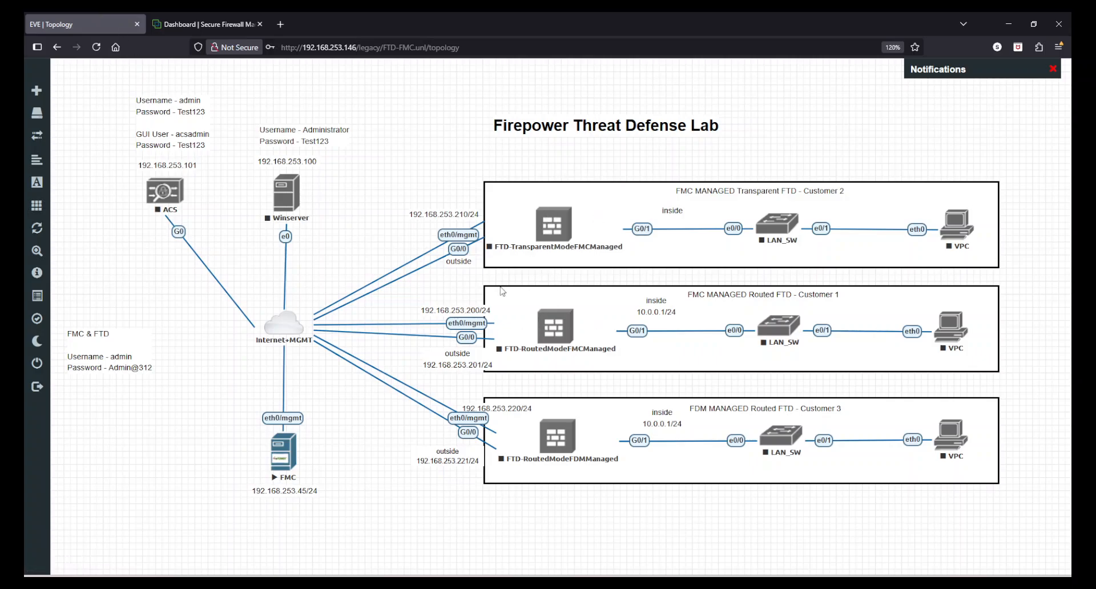
{"action": "left_click", "coordinate": [191, 24]}
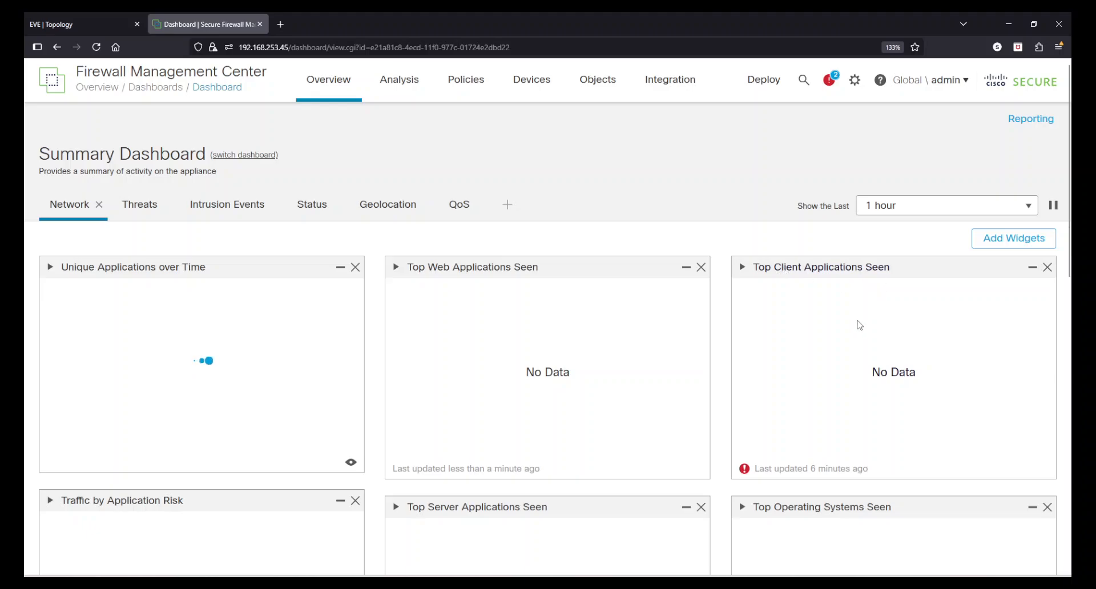
{"action": "scroll", "coordinate": [542, 407], "scroll_direction": "down", "scroll_amount": 10}
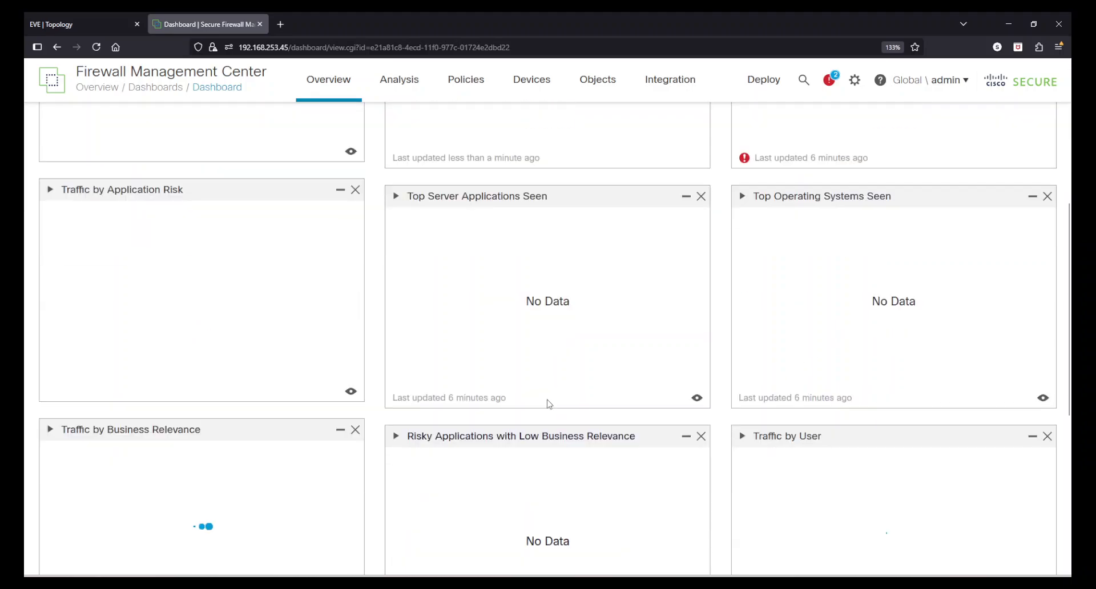
{"action": "scroll", "coordinate": [559, 366], "scroll_direction": "up", "scroll_amount": 10}
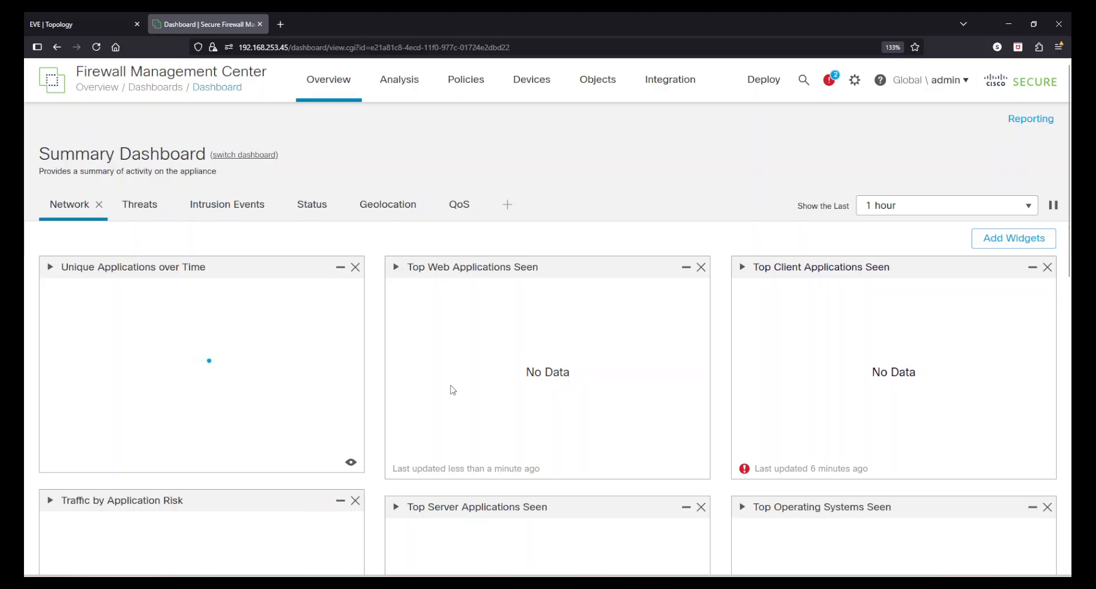
- Expand the Top Web Applications Seen widget's settings and examine its preset, table, field, filter, results and color options
{"action": "left_click", "coordinate": [395, 268]}
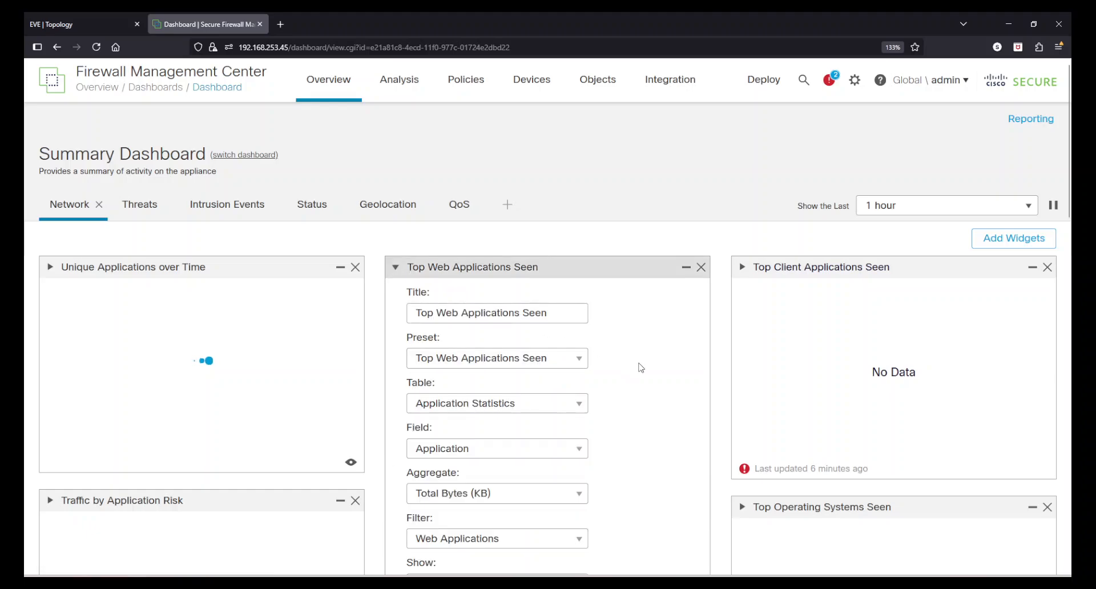
{"action": "scroll", "coordinate": [645, 370], "scroll_direction": "down", "scroll_amount": 3}
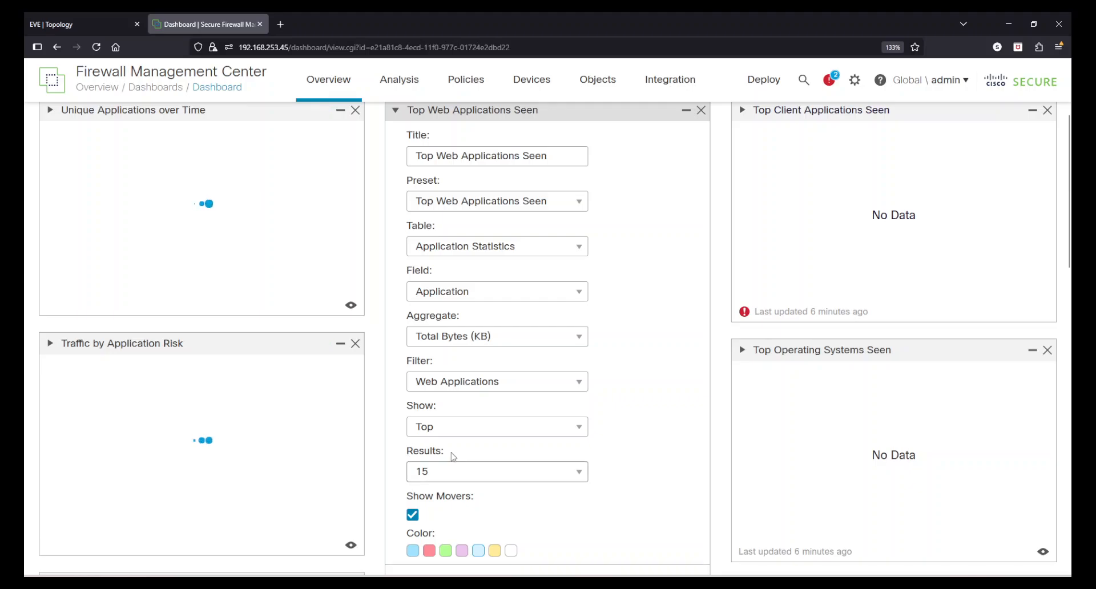
{"action": "scroll", "coordinate": [670, 501], "scroll_direction": "down", "scroll_amount": 4}
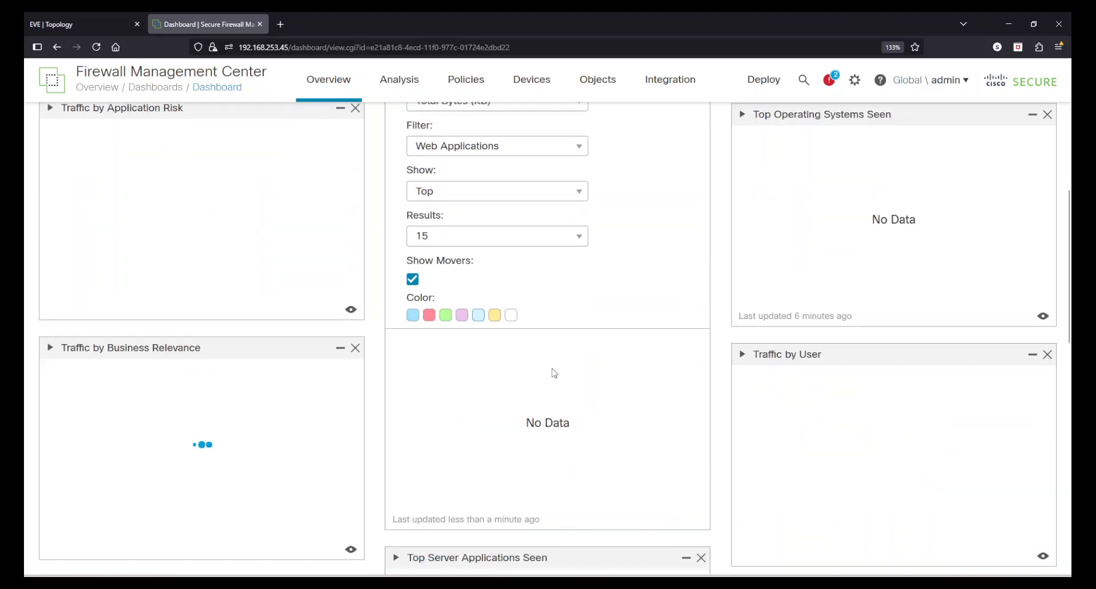
- Collapse the Top Web Applications Seen widget's settings and check it and the Top Client Applications Seen widget for data
{"action": "scroll", "coordinate": [615, 462], "scroll_direction": "up", "scroll_amount": 7}
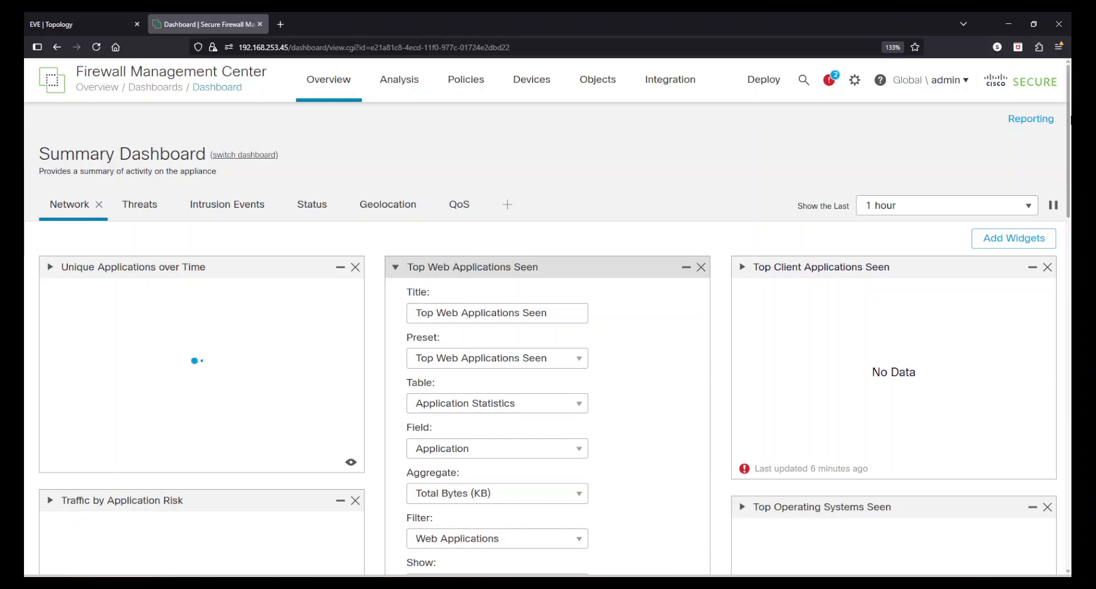
{"action": "left_click", "coordinate": [396, 267]}
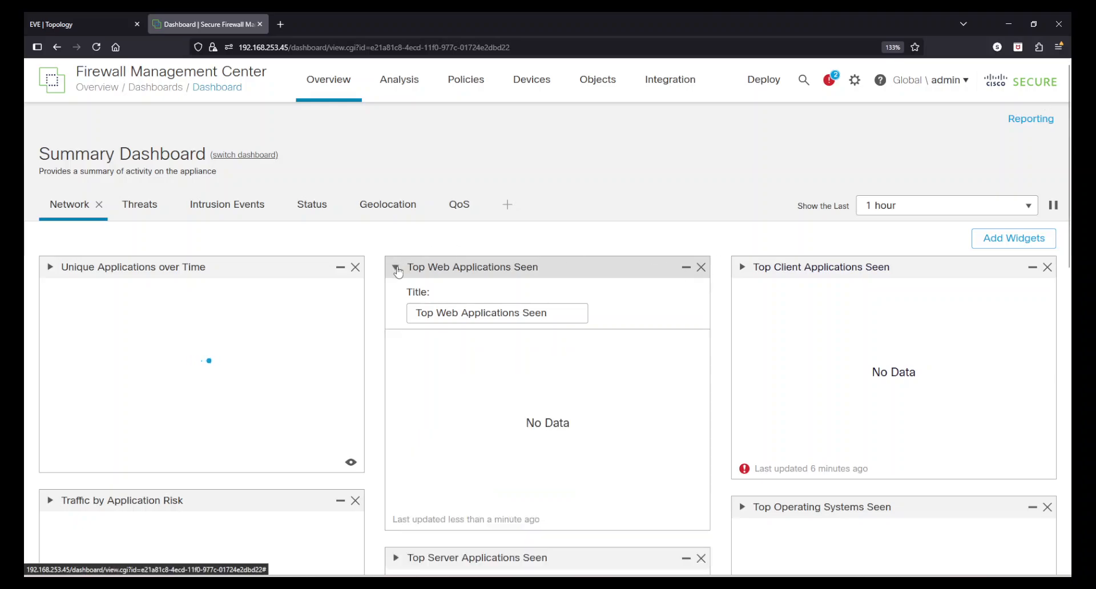
{"action": "left_click_drag", "start_coordinate": [519, 380], "coordinate": [581, 383]}
{"action": "left_click_drag", "start_coordinate": [844, 380], "coordinate": [921, 377]}
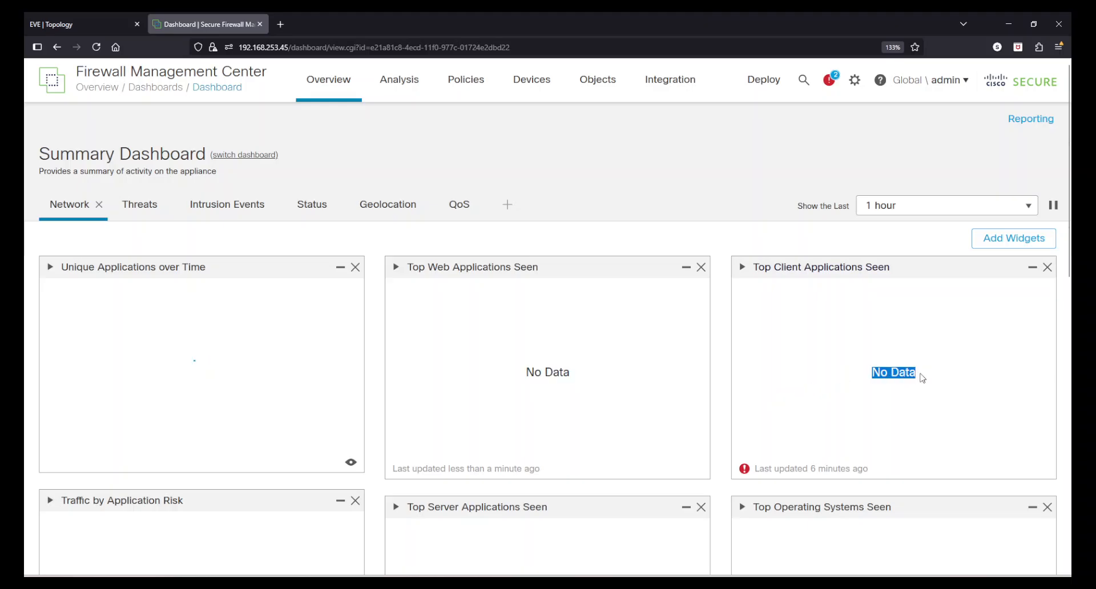
{"action": "left_click", "coordinate": [921, 376]}
- Disable custom analysis widgets in the Dashboard system configuration, save the change, and check the widgets on the Summary Dashboard
{"action": "left_click", "coordinate": [854, 83]}
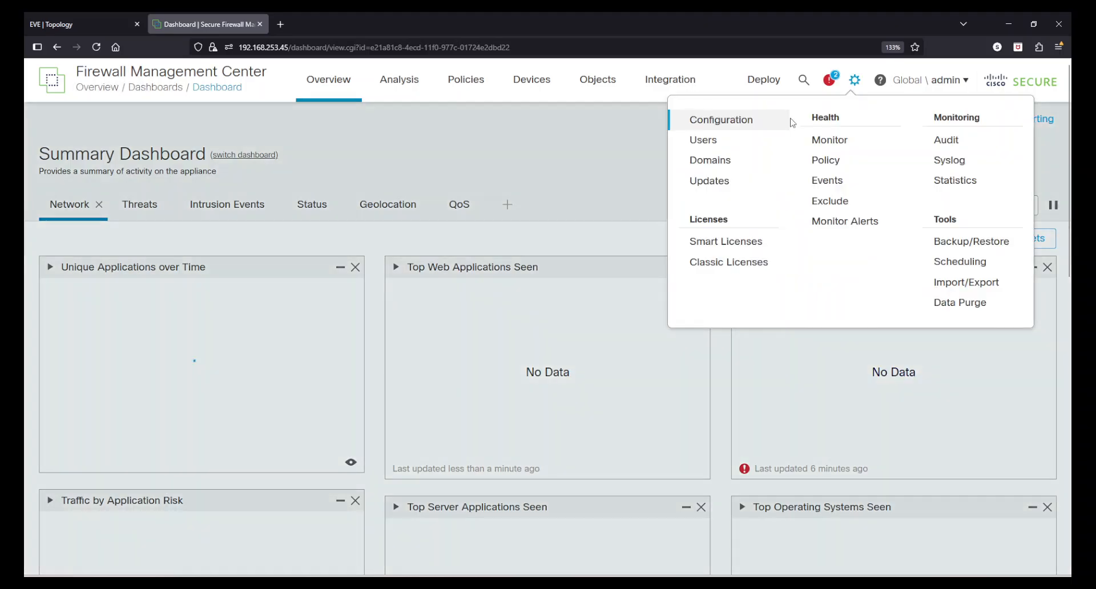
{"action": "left_click", "coordinate": [726, 123]}
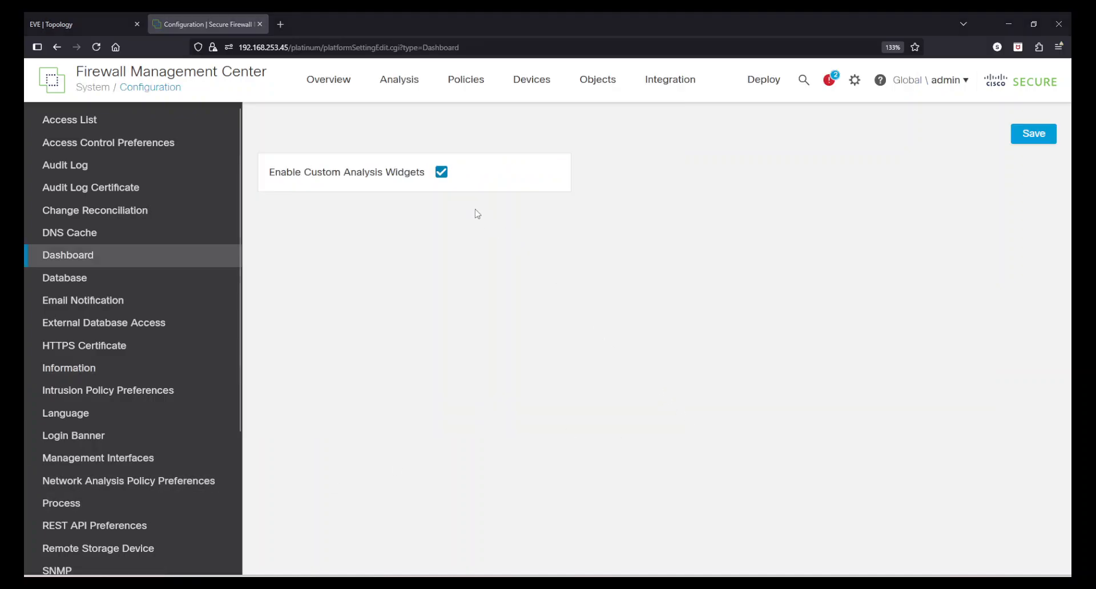
{"action": "left_click", "coordinate": [441, 172]}
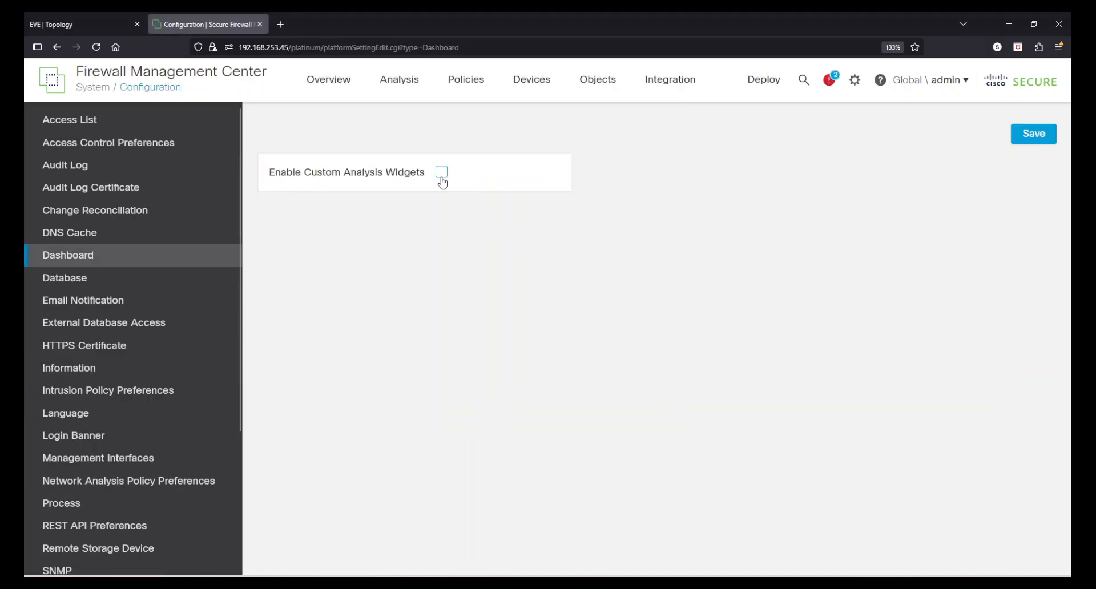
{"action": "left_click", "coordinate": [1025, 145]}
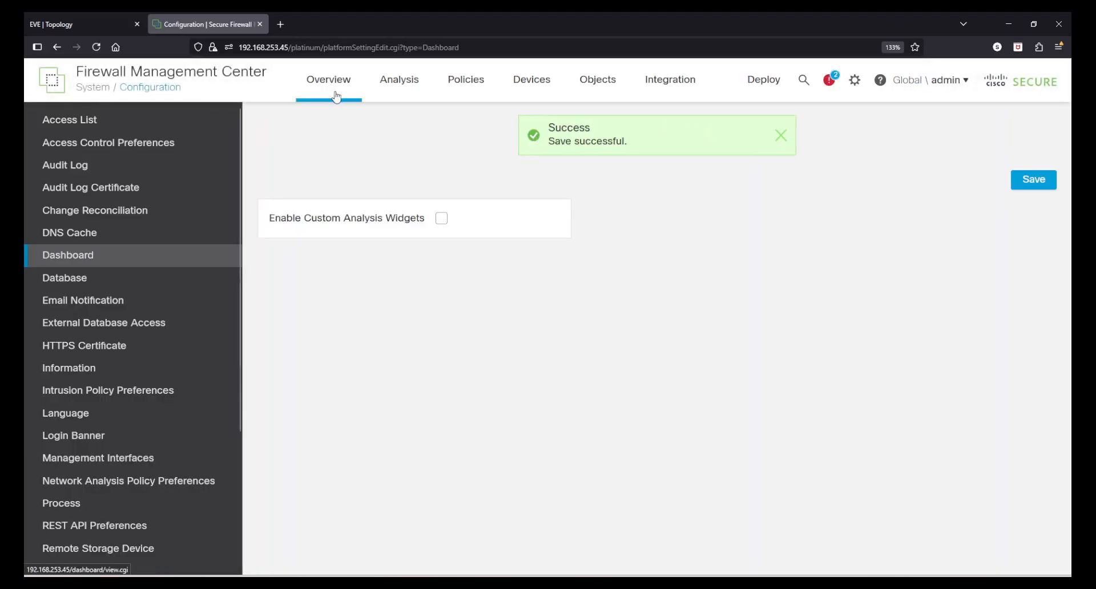
{"action": "mouse_move", "coordinate": [336, 96]}
{"action": "left_click", "coordinate": [351, 146]}
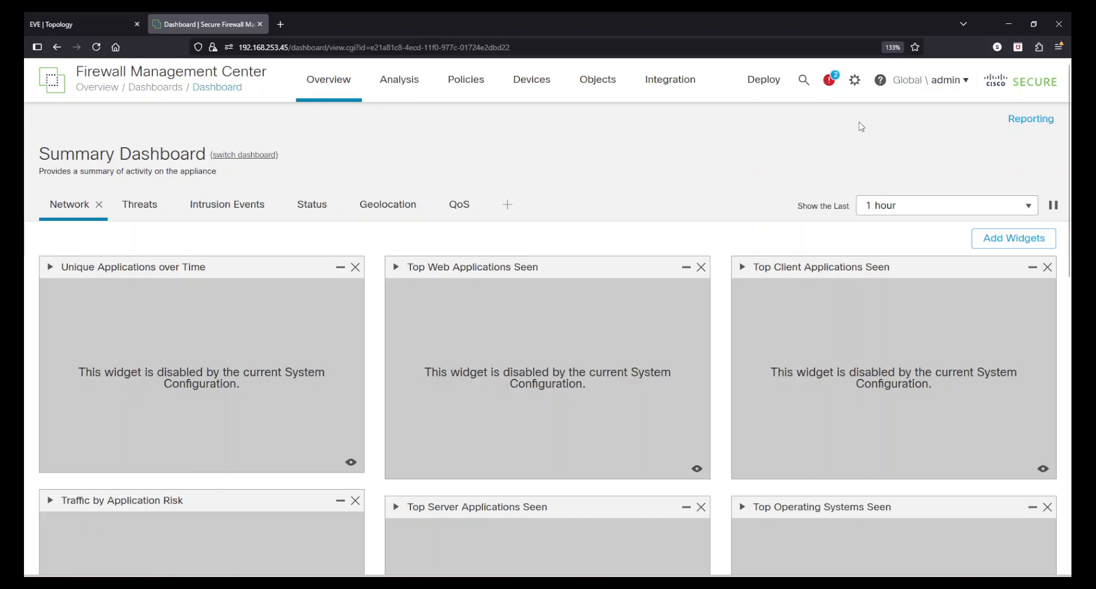
- Open the Database system configuration and review the maximum event limits of every database down to Data Pruning
{"action": "left_click", "coordinate": [855, 82]}
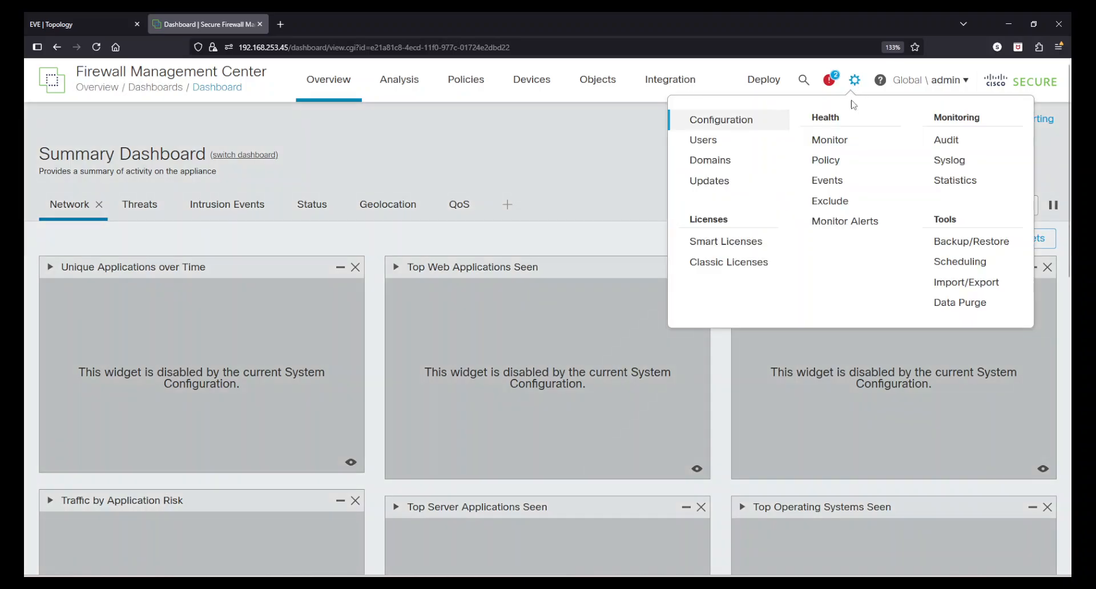
{"action": "left_click", "coordinate": [736, 121]}
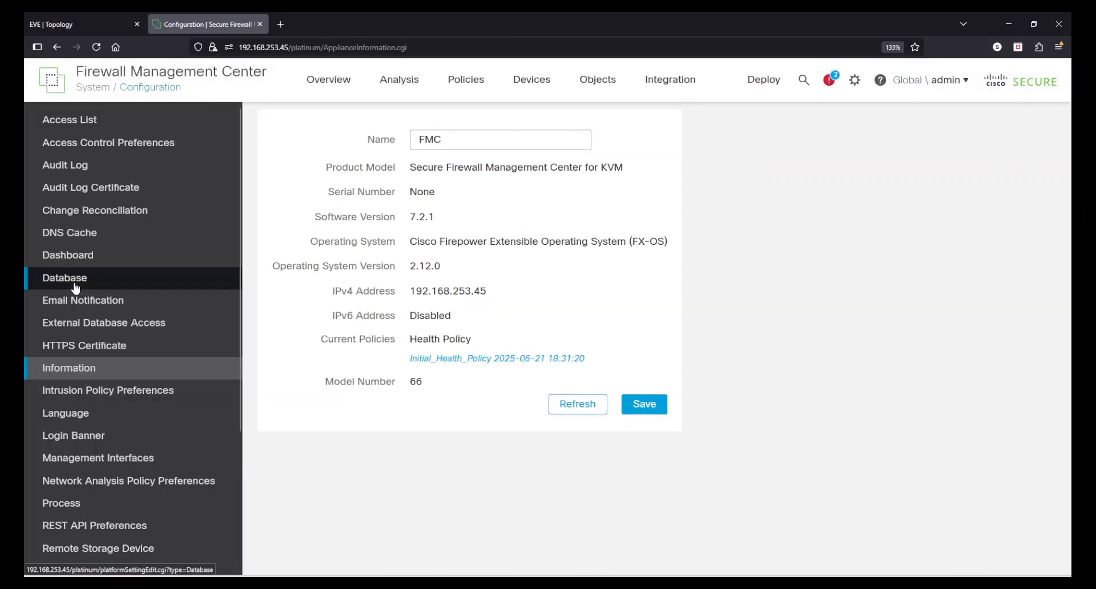
{"action": "left_click", "coordinate": [76, 287]}
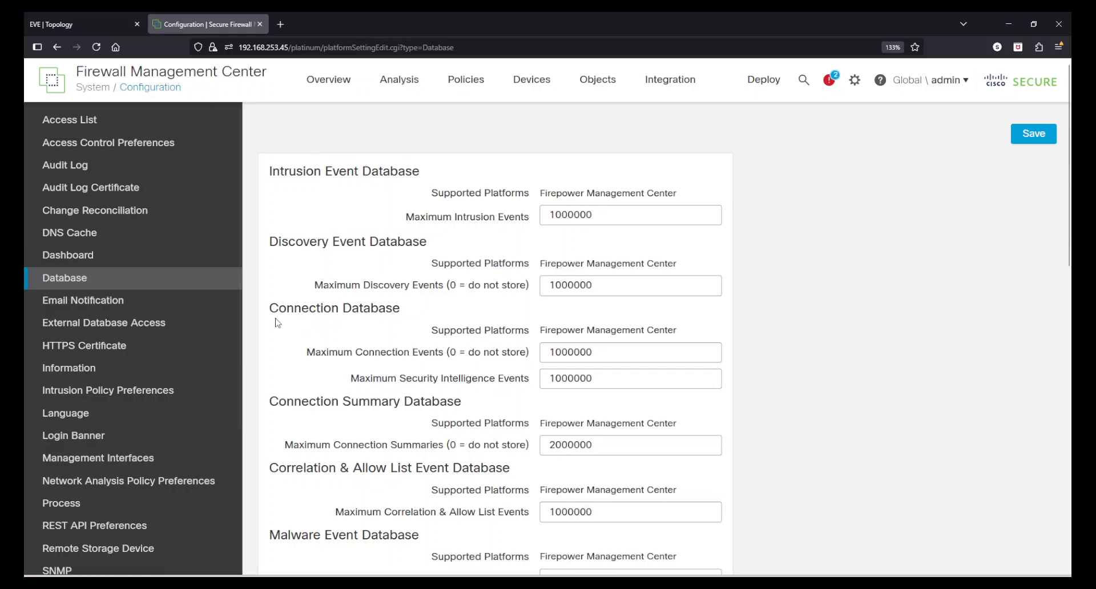
{"action": "scroll", "coordinate": [374, 314], "scroll_direction": "down", "scroll_amount": 3}
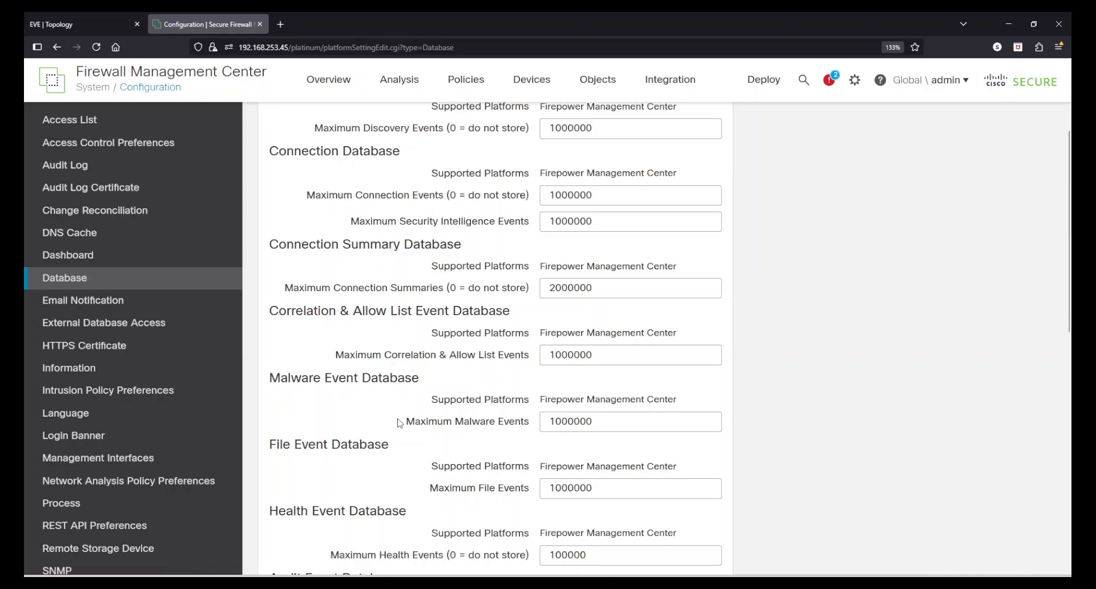
{"action": "scroll", "coordinate": [400, 422], "scroll_direction": "down", "scroll_amount": 5}
{"action": "scroll", "coordinate": [424, 442], "scroll_direction": "down", "scroll_amount": 5}
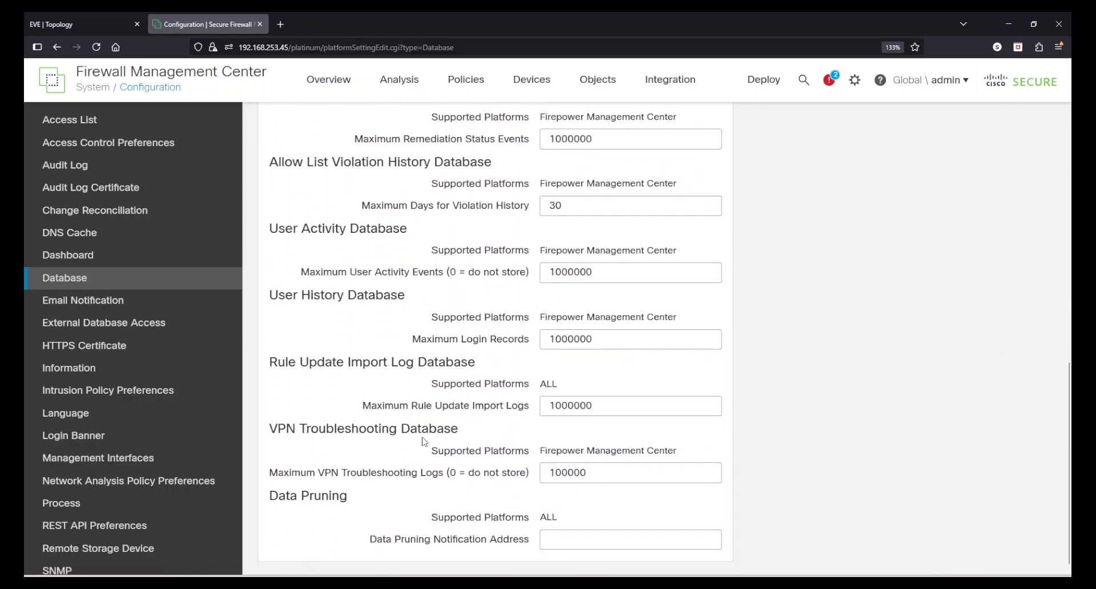
{"action": "scroll", "coordinate": [424, 441], "scroll_direction": "up", "scroll_amount": 10}
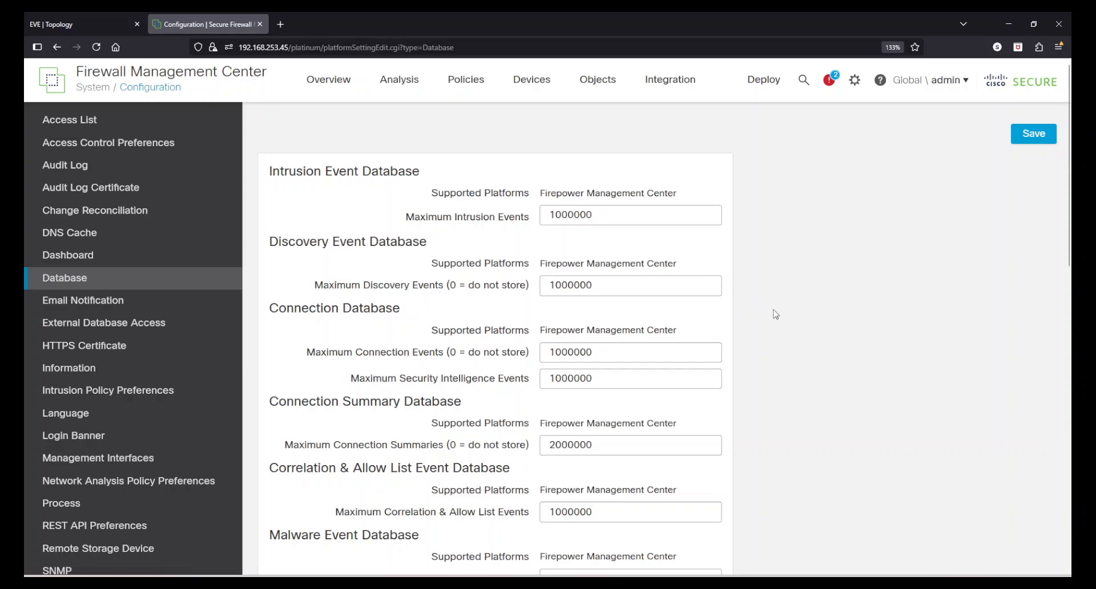
{"action": "scroll", "coordinate": [800, 334], "scroll_direction": "down", "scroll_amount": 6}
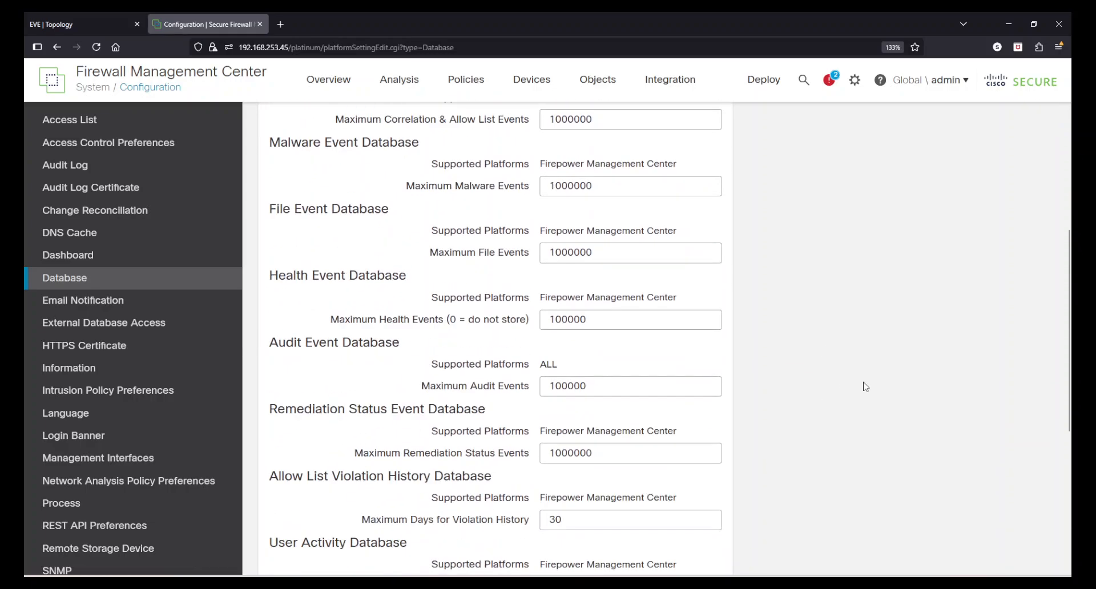
{"action": "scroll", "coordinate": [864, 384], "scroll_direction": "up", "scroll_amount": 5}
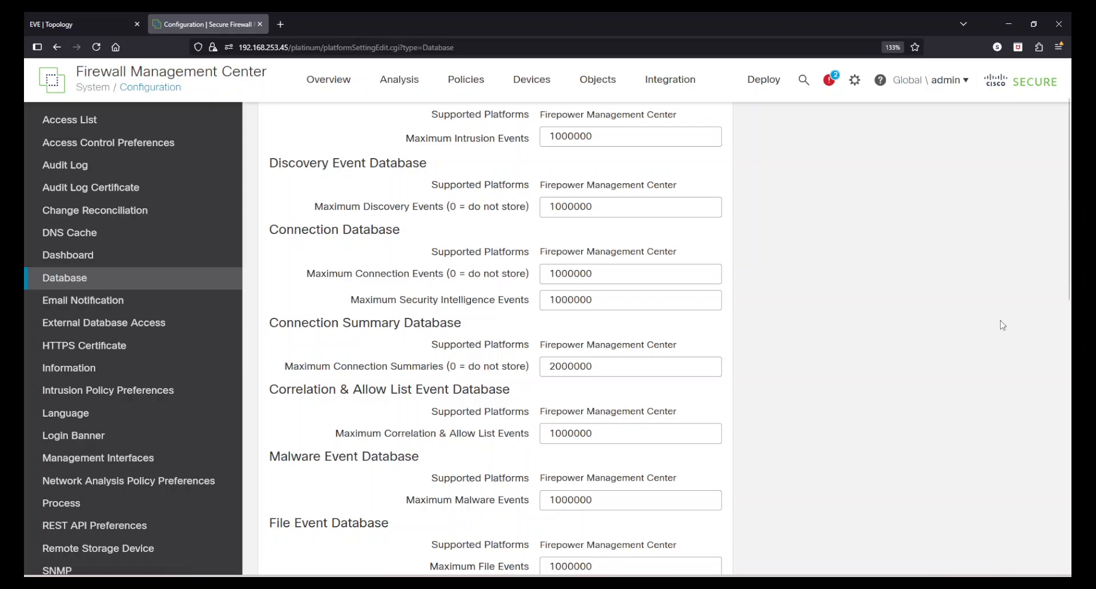
{"action": "scroll", "coordinate": [868, 320], "scroll_direction": "up", "scroll_amount": 2}
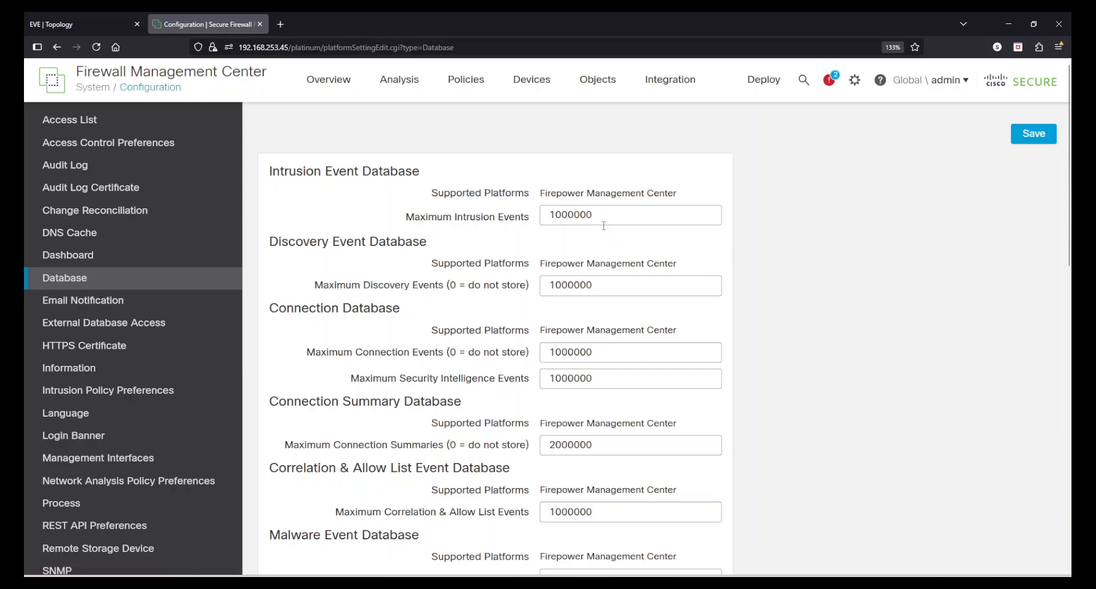
- Examine the Maximum Intrusion Events and Maximum Discovery Events limits and the Data Pruning Notification Address setting
{"action": "left_click", "coordinate": [574, 215]}
{"action": "left_click", "coordinate": [851, 297]}
{"action": "scroll", "coordinate": [850, 291], "scroll_direction": "down", "scroll_amount": 10}
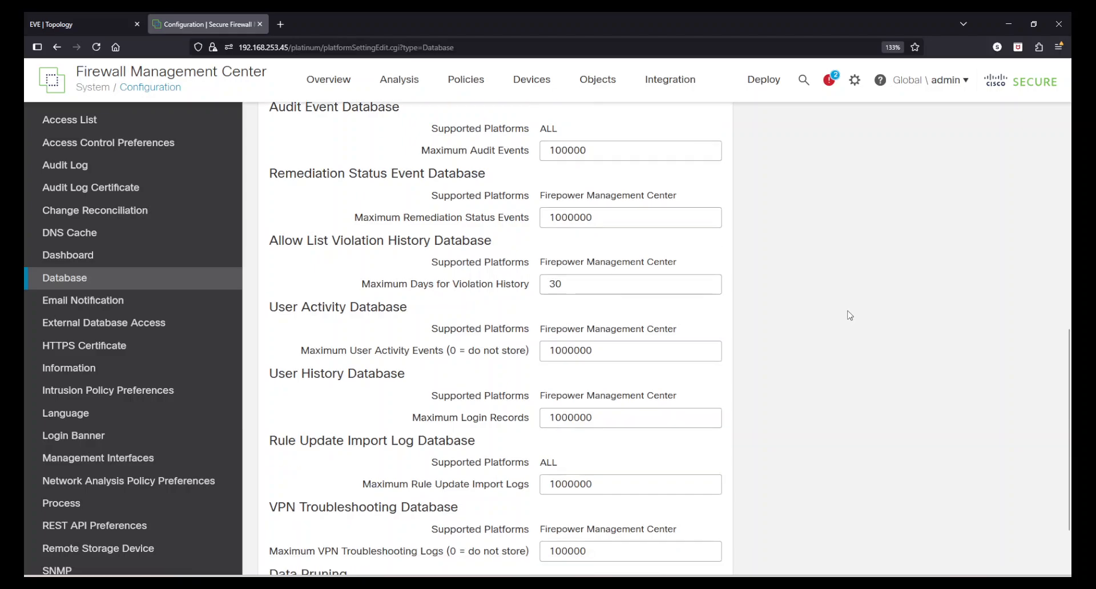
{"action": "scroll", "coordinate": [850, 319], "scroll_direction": "down", "scroll_amount": 2}
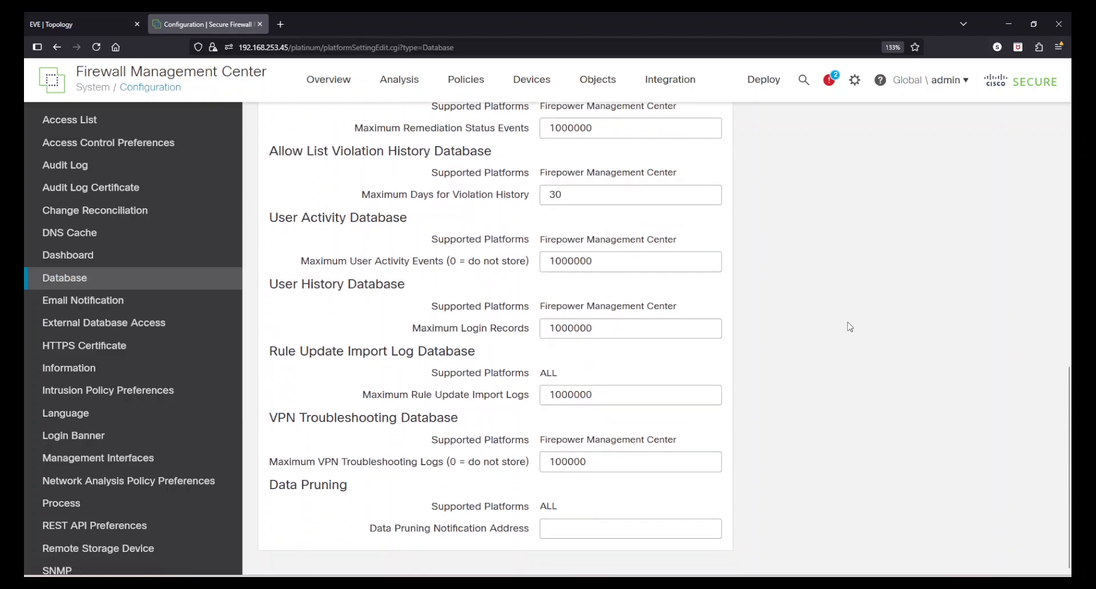
{"action": "scroll", "coordinate": [849, 326], "scroll_direction": "up", "scroll_amount": 15}
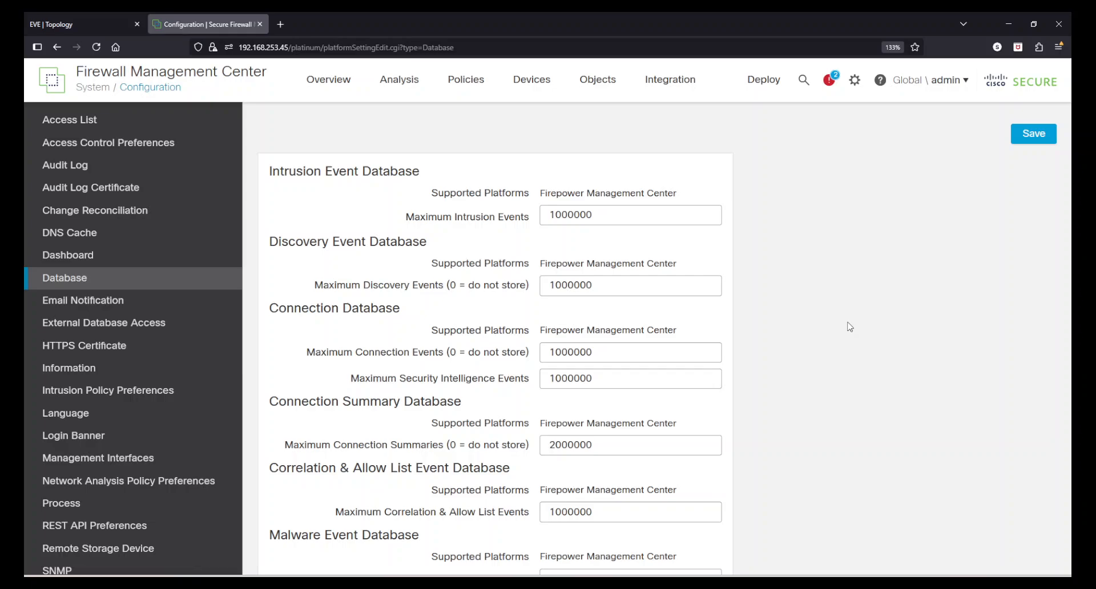
{"action": "left_click", "coordinate": [626, 216]}
{"action": "left_click", "coordinate": [628, 282]}
{"action": "scroll", "coordinate": [827, 330], "scroll_direction": "down", "scroll_amount": 10}
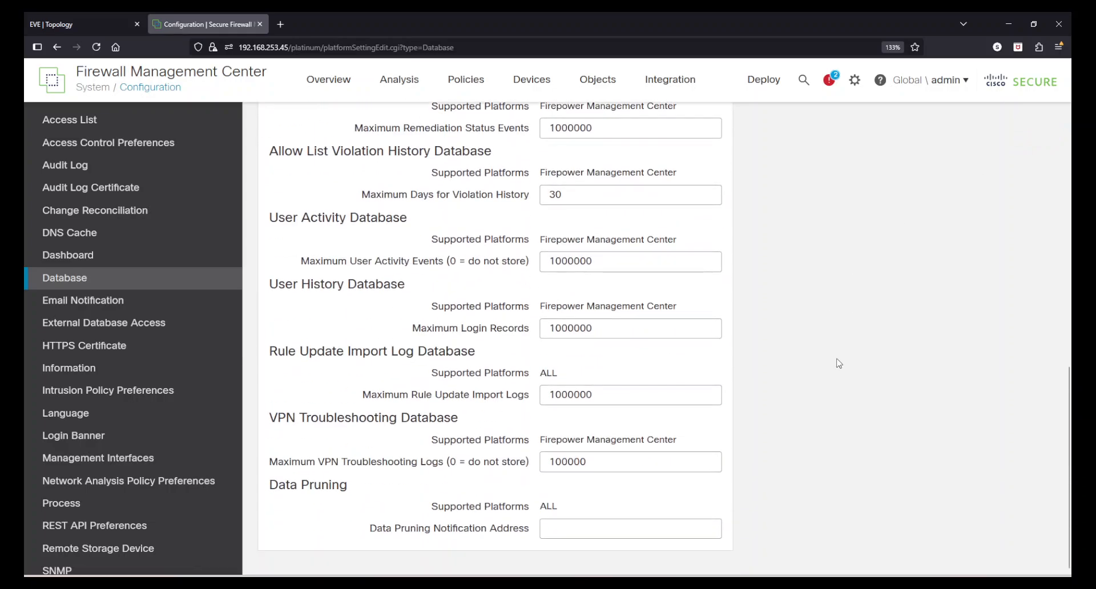
{"action": "scroll", "coordinate": [836, 363], "scroll_direction": "up", "scroll_amount": 10}
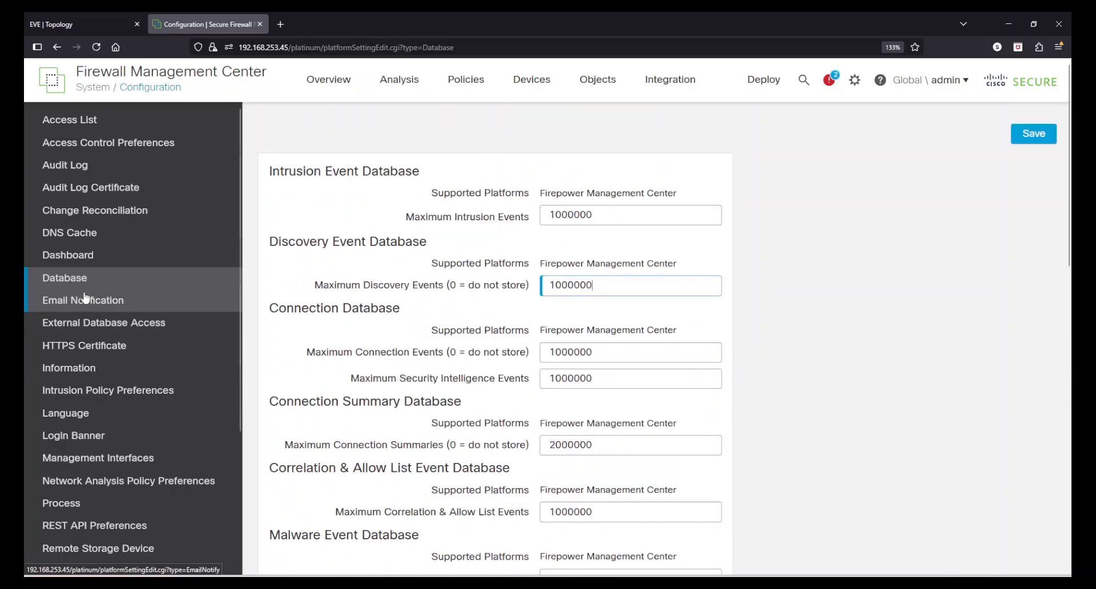
- Open the External Database Access configuration and check the list of available domains under the account
{"action": "left_click", "coordinate": [109, 327]}
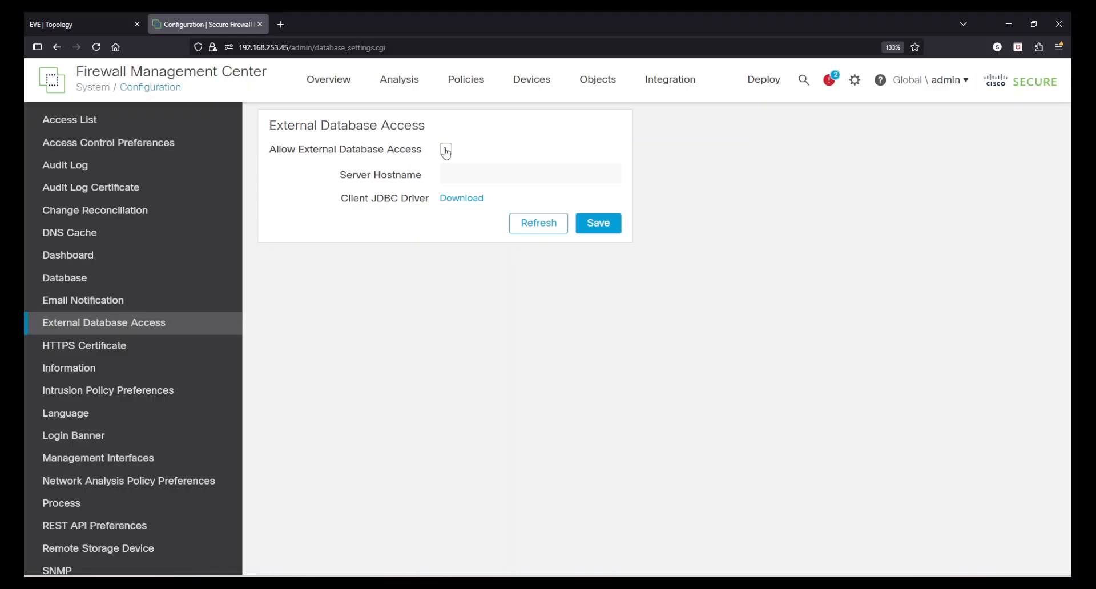
{"action": "left_click", "coordinate": [920, 84]}
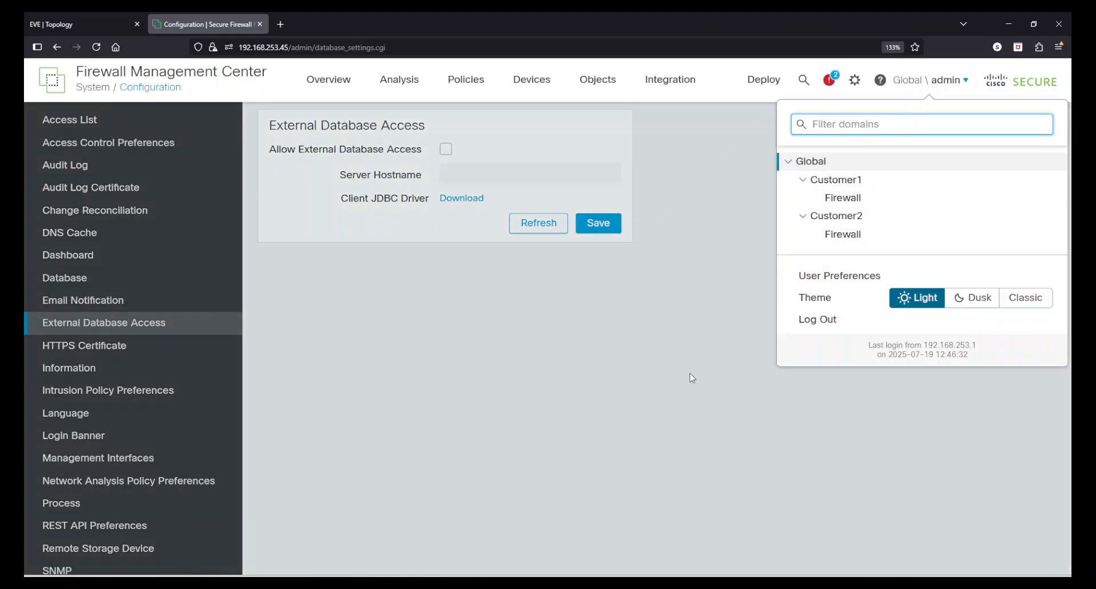
{"action": "left_click", "coordinate": [692, 377]}
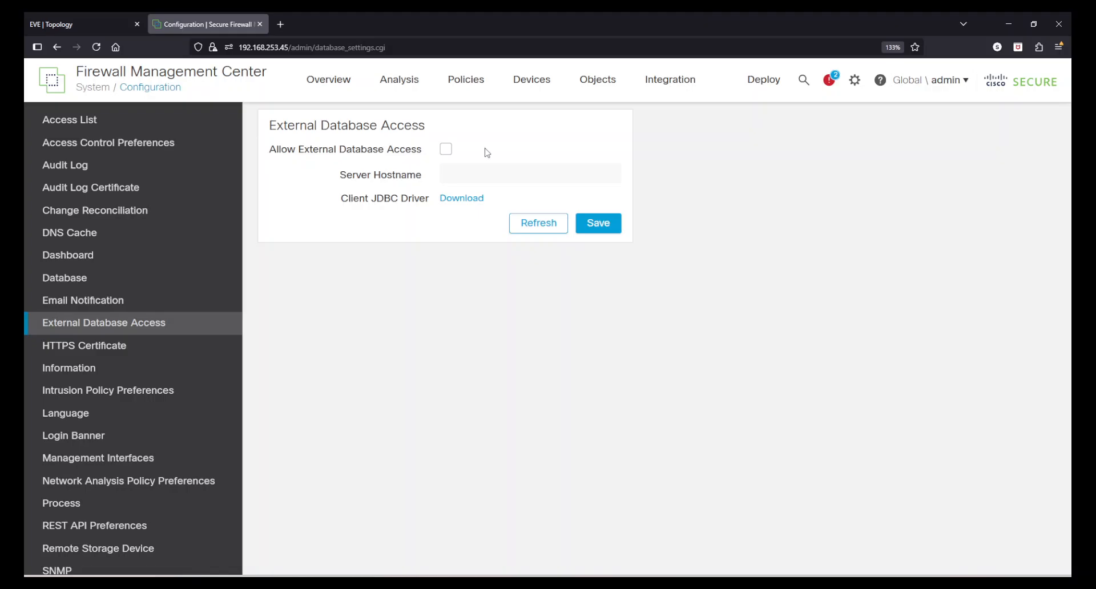
- Allow external database access and download the client JDBC driver
{"action": "left_click", "coordinate": [446, 150]}
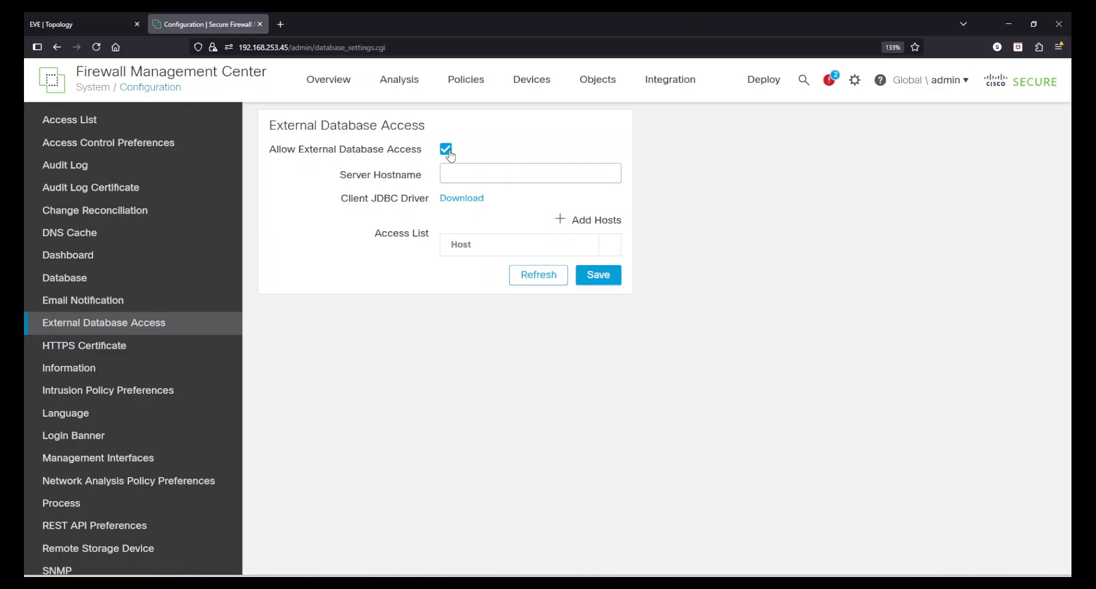
{"action": "left_click", "coordinate": [504, 171]}
{"action": "left_click", "coordinate": [462, 200]}
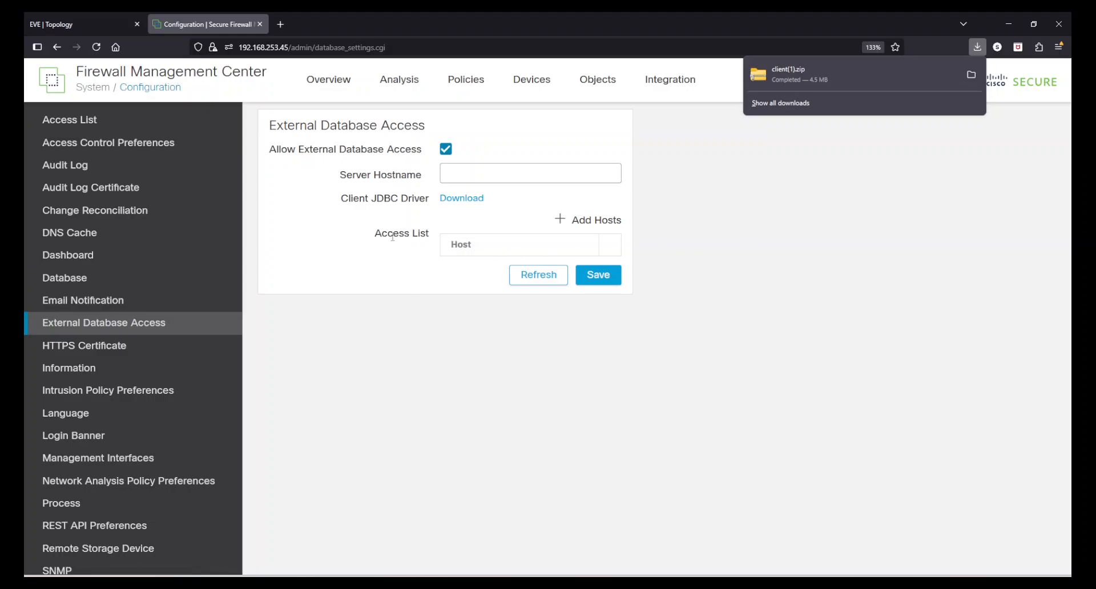
- Add the host 192.168.253.4 to the external database access list
{"action": "left_click_drag", "start_coordinate": [393, 237], "coordinate": [422, 235]}
{"action": "left_click", "coordinate": [422, 235]}
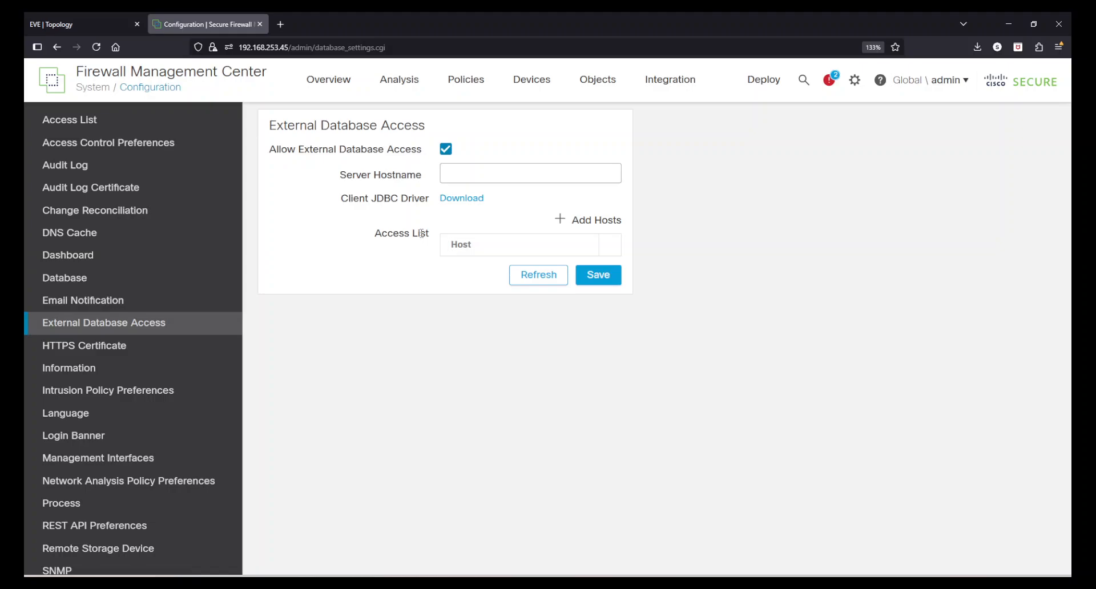
{"action": "left_click", "coordinate": [608, 228]}
{"action": "left_click", "coordinate": [551, 271]}
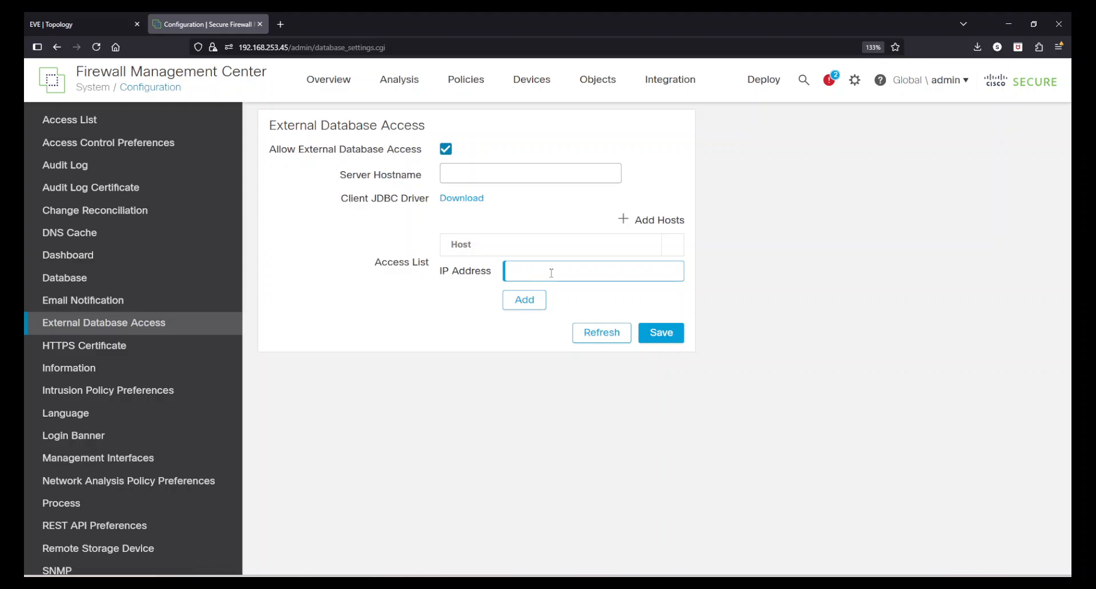
{"action": "type", "text": "192."}
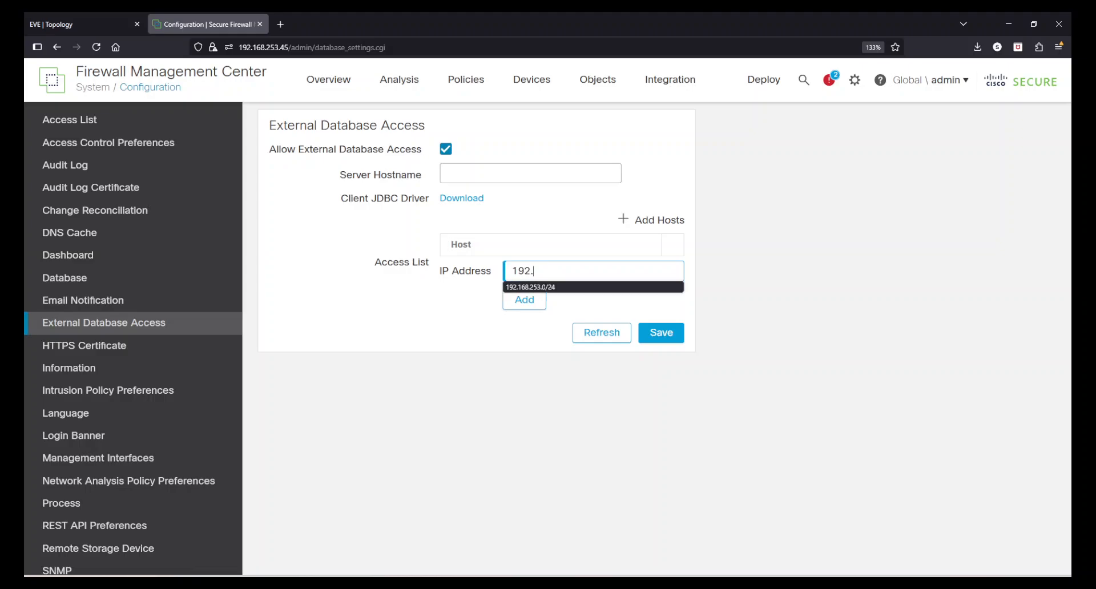
{"action": "type", "text": "168.253.4"}
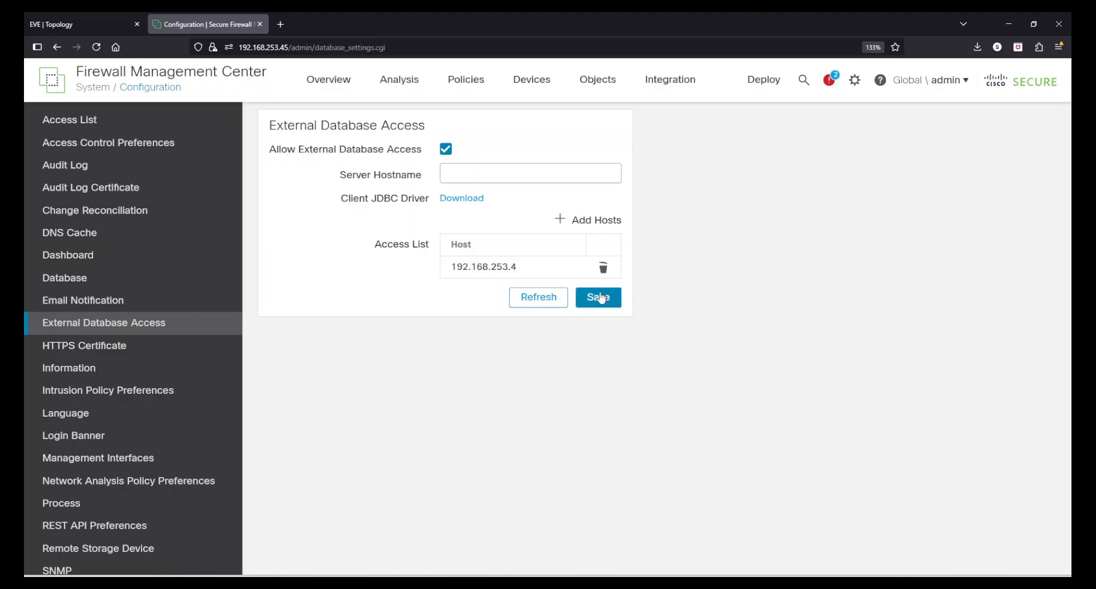
- Remove the host 192.168.253.4 from the access list and disallow external database access
{"action": "left_click", "coordinate": [604, 268]}
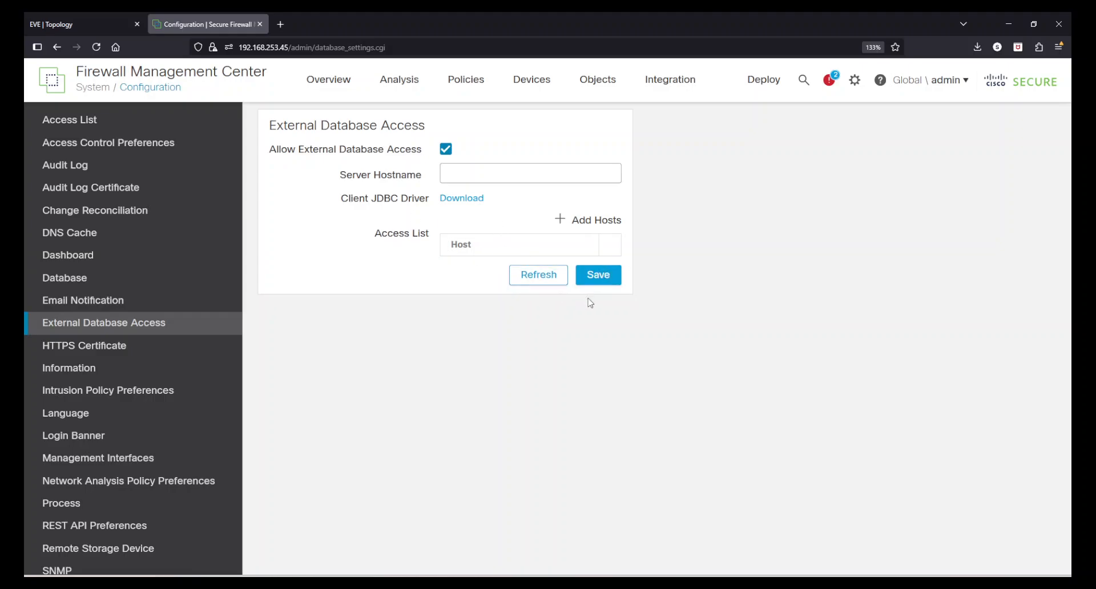
{"action": "left_click", "coordinate": [446, 150]}
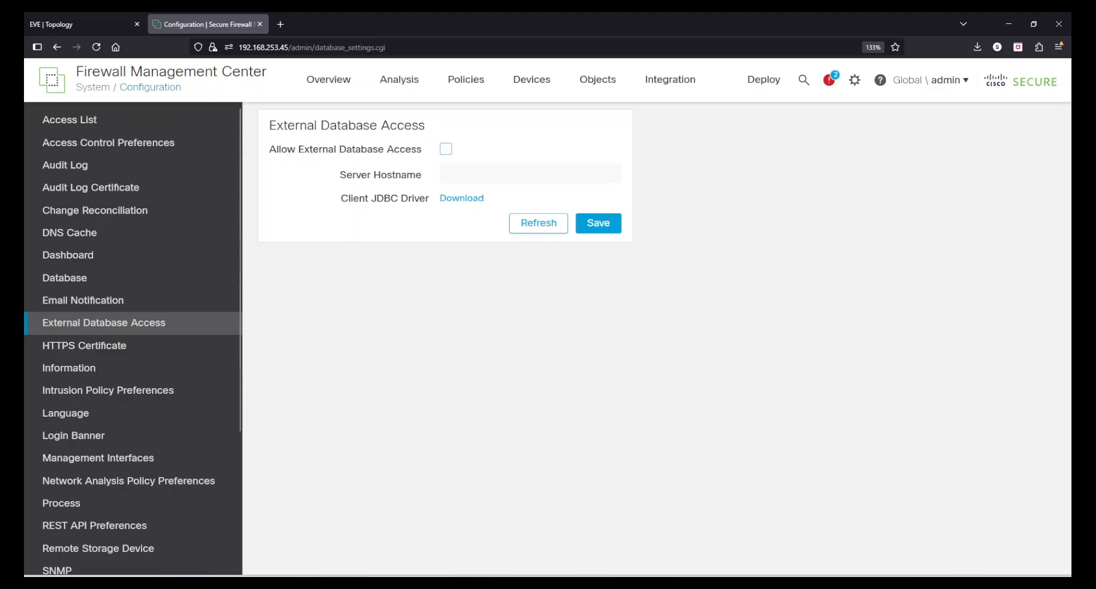
- Switch to File Explorer and view the contents of the downloaded client(1) archive in the Downloads folder
{"action": "key", "text": "super+e"}
{"action": "left_click", "coordinate": [82, 258]}
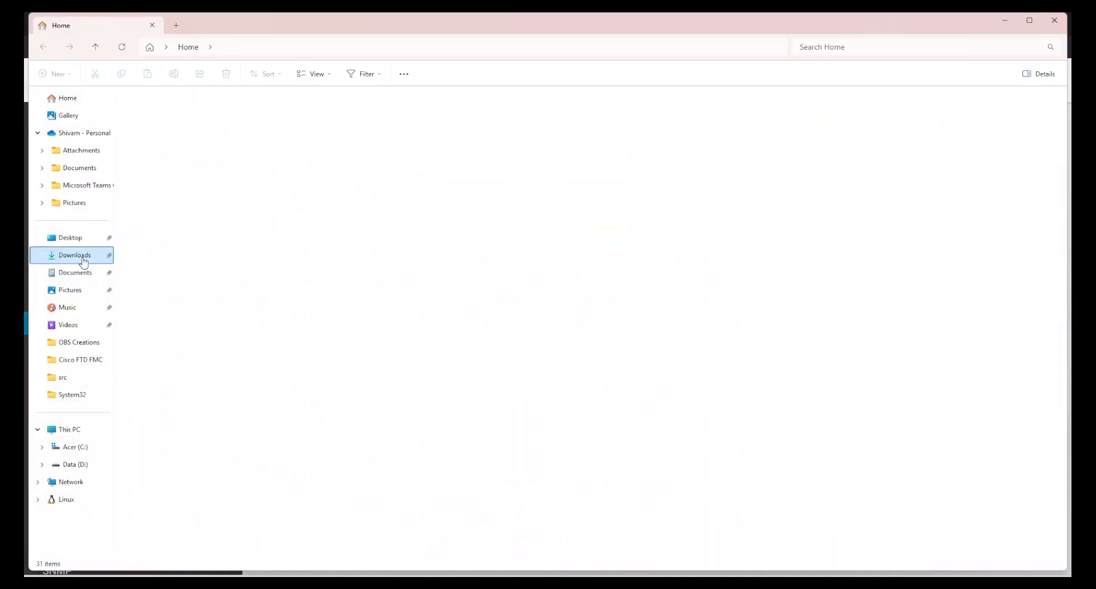
{"action": "double_click", "coordinate": [164, 122]}
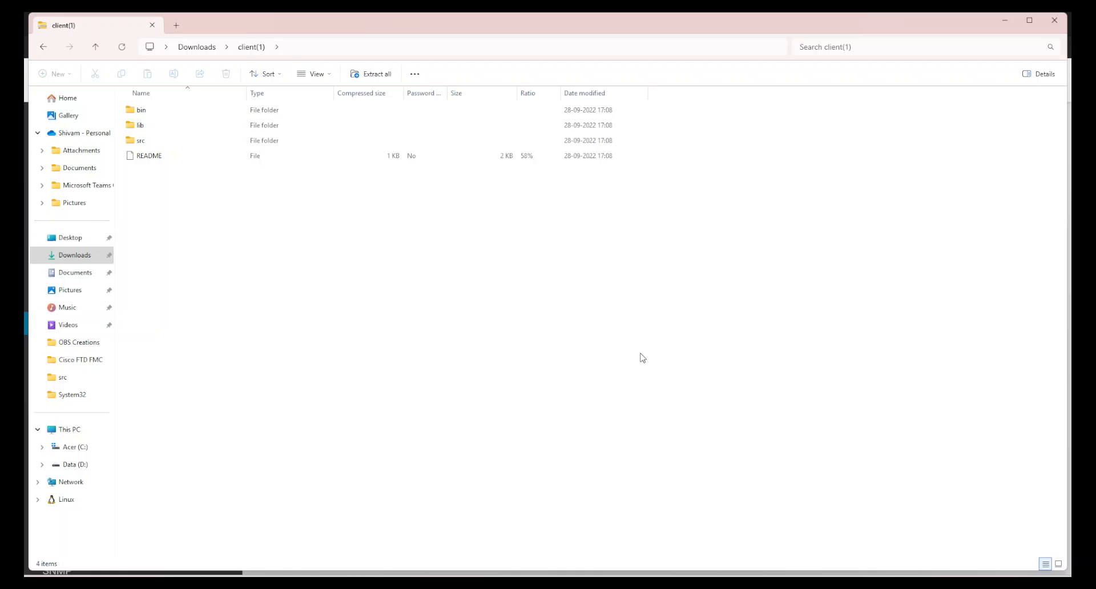
- Enlarge the folder icons and look through the bin, lib and src folders of the client(1) archive
{"action": "scroll", "coordinate": [653, 358], "scroll_direction": "up", "scroll_amount": 7}
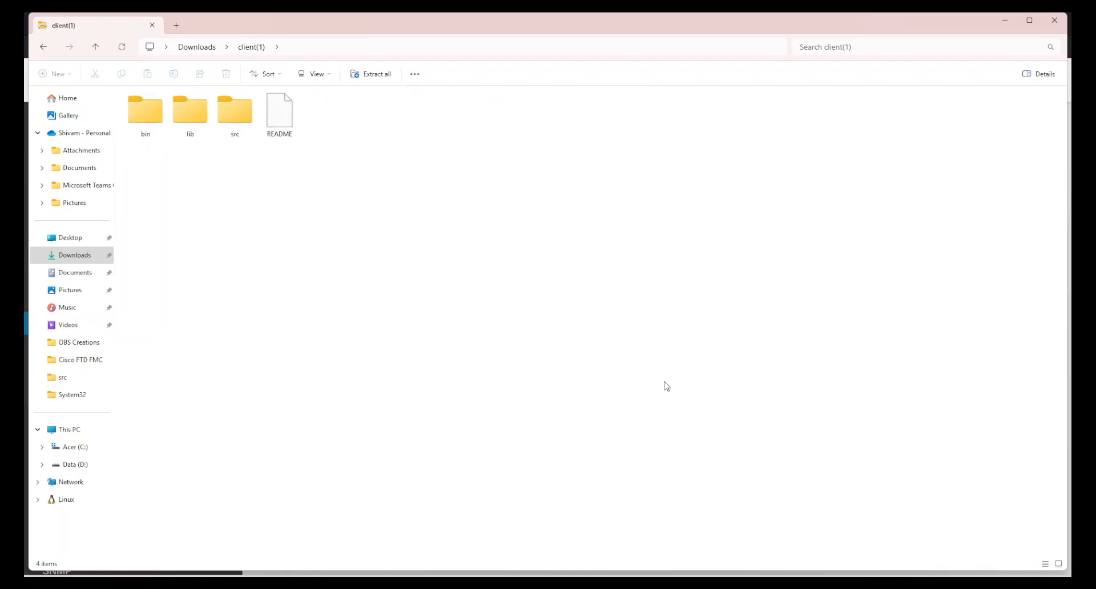
{"action": "scroll", "coordinate": [665, 385], "scroll_direction": "up", "scroll_amount": 3}
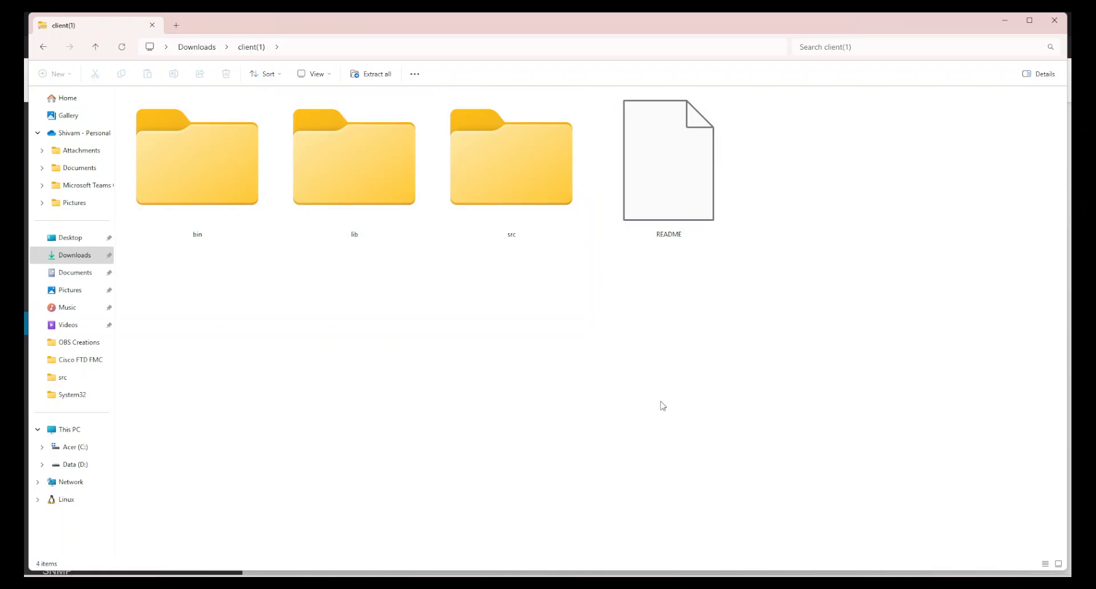
{"action": "double_click", "coordinate": [226, 200]}
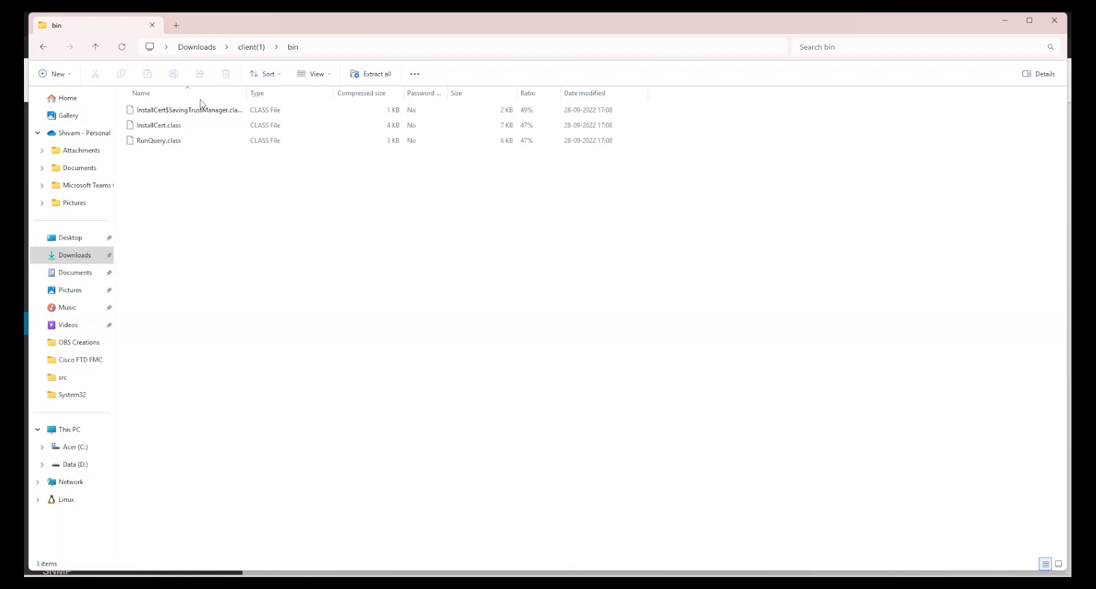
{"action": "left_click", "coordinate": [265, 50]}
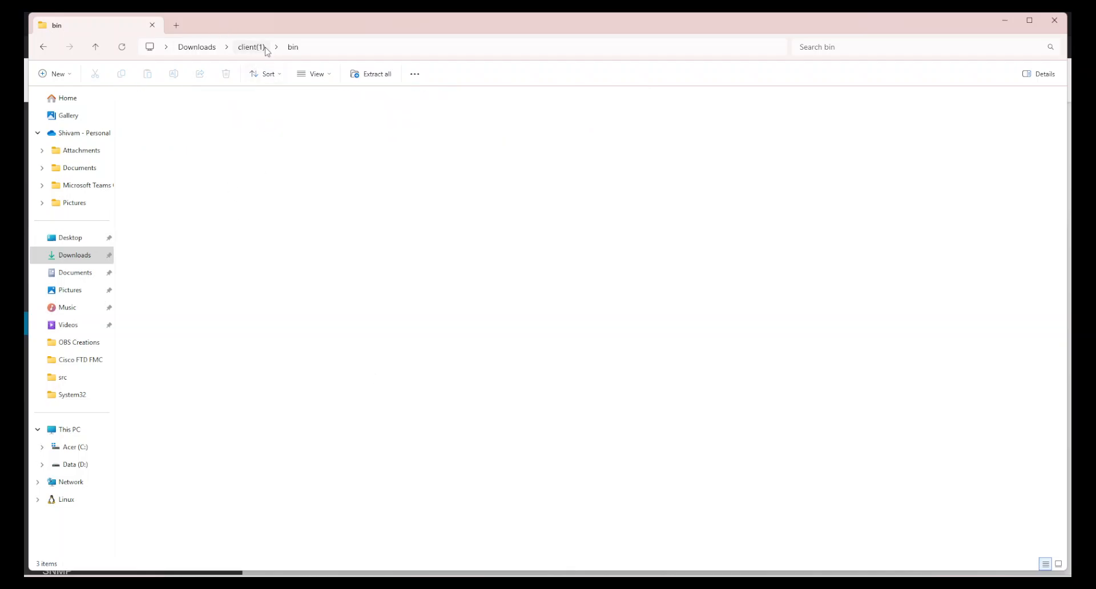
{"action": "double_click", "coordinate": [386, 201]}
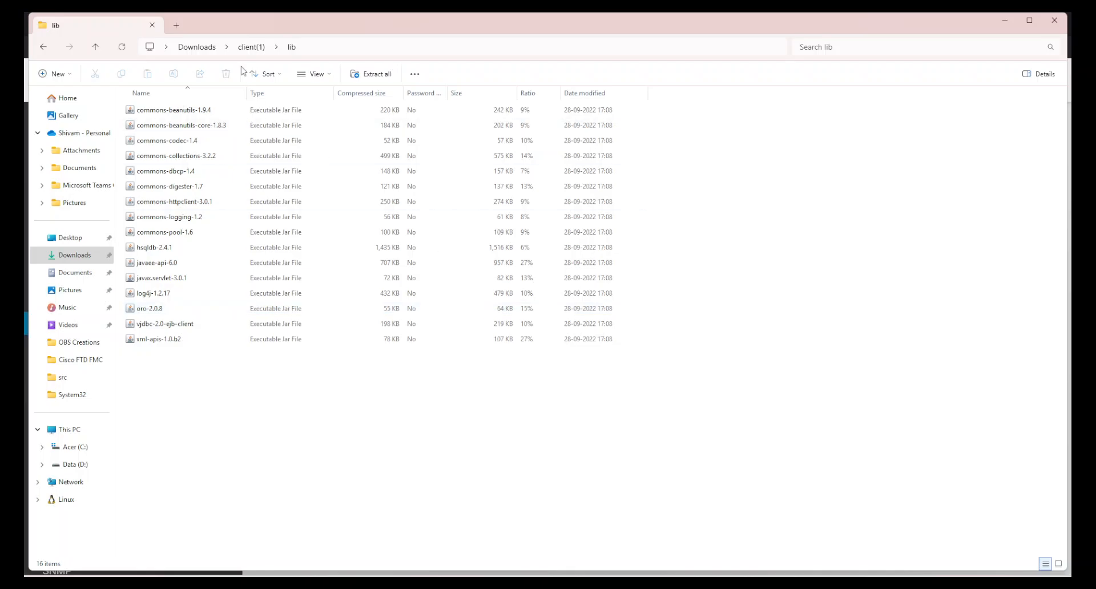
{"action": "left_click", "coordinate": [252, 46]}
{"action": "double_click", "coordinate": [472, 166]}
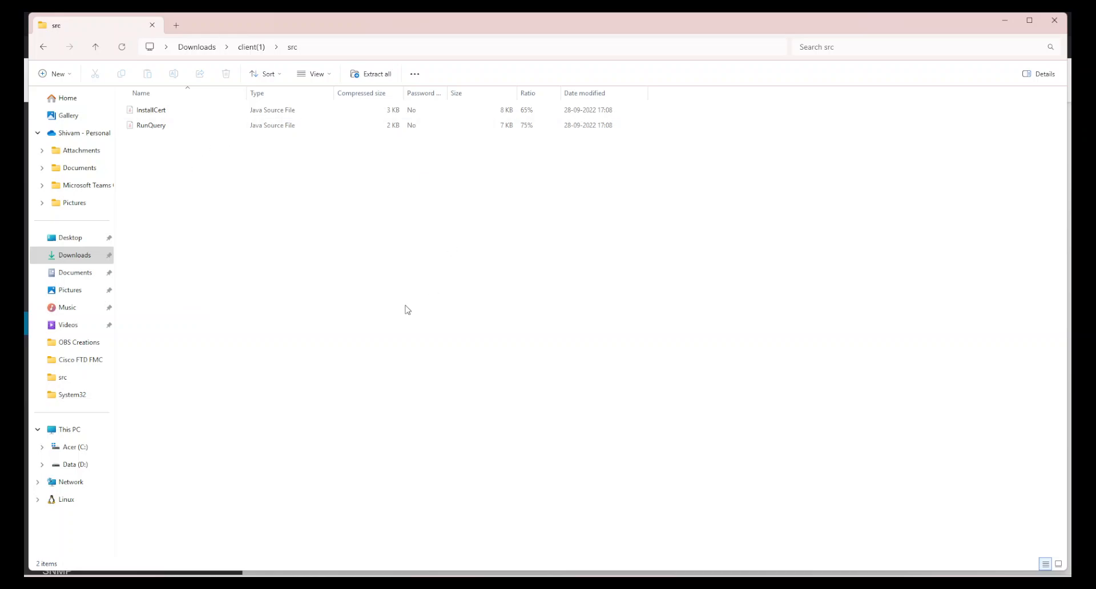
- Point out the InstallCert and RunQuery source files in src and close File Explorer to return to the browser
{"action": "left_click", "coordinate": [170, 113]}
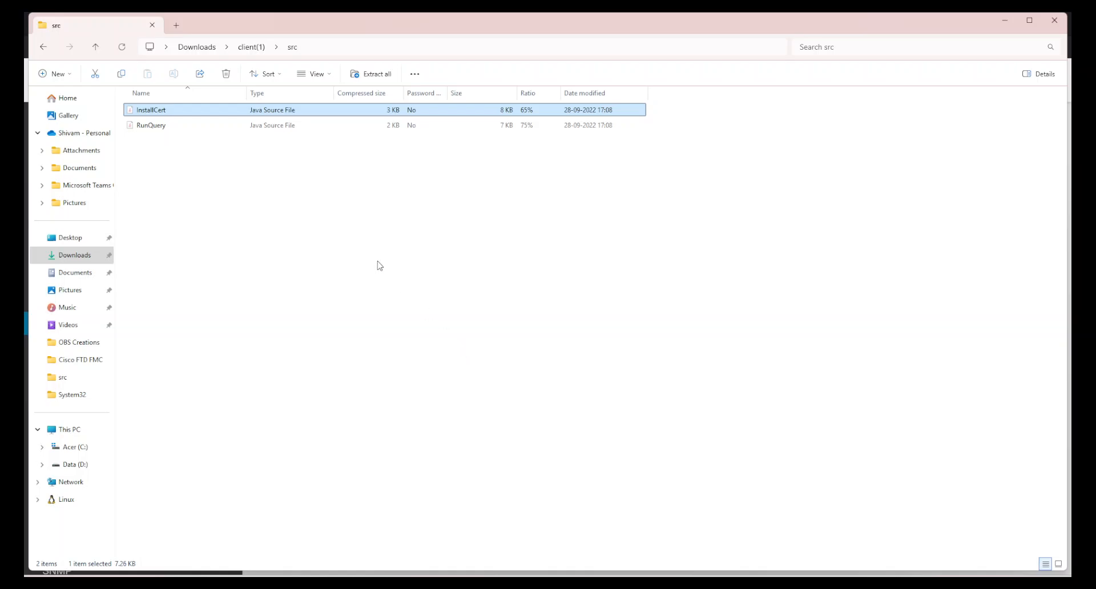
{"action": "left_click", "coordinate": [273, 129]}
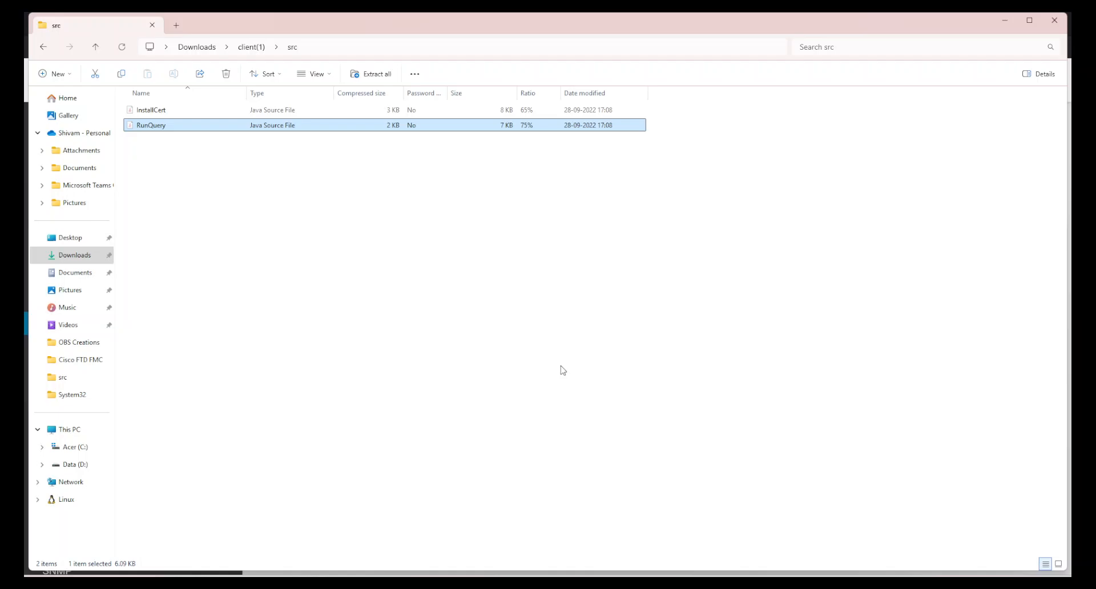
{"action": "left_click", "coordinate": [1055, 23]}
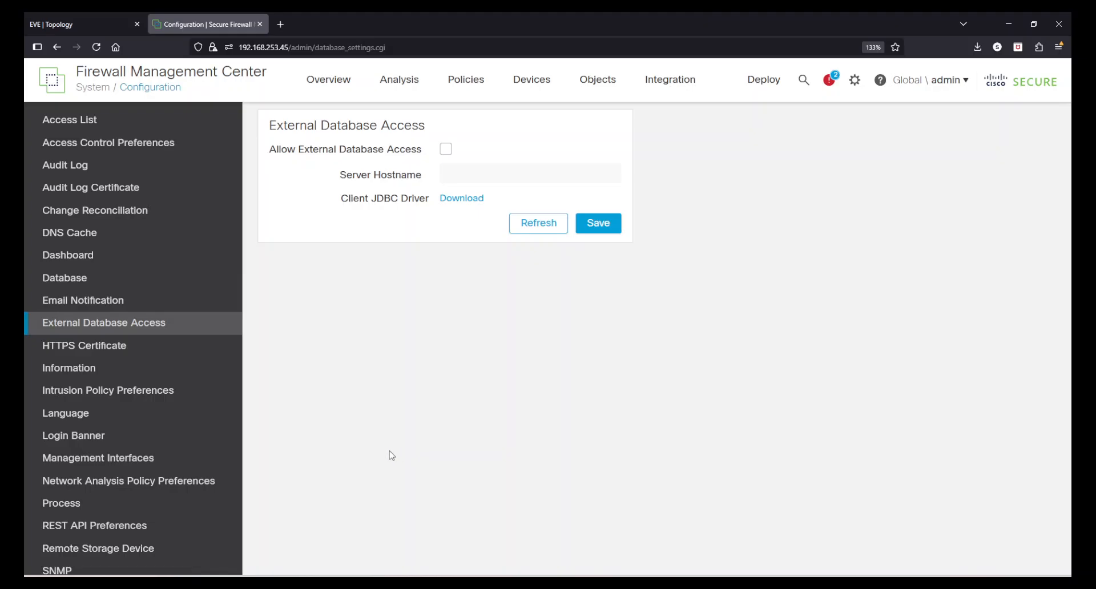
- Open the HTTPS Certificate settings and examine the current server certificate and the browser's site information for the connection
{"action": "left_click", "coordinate": [77, 348]}
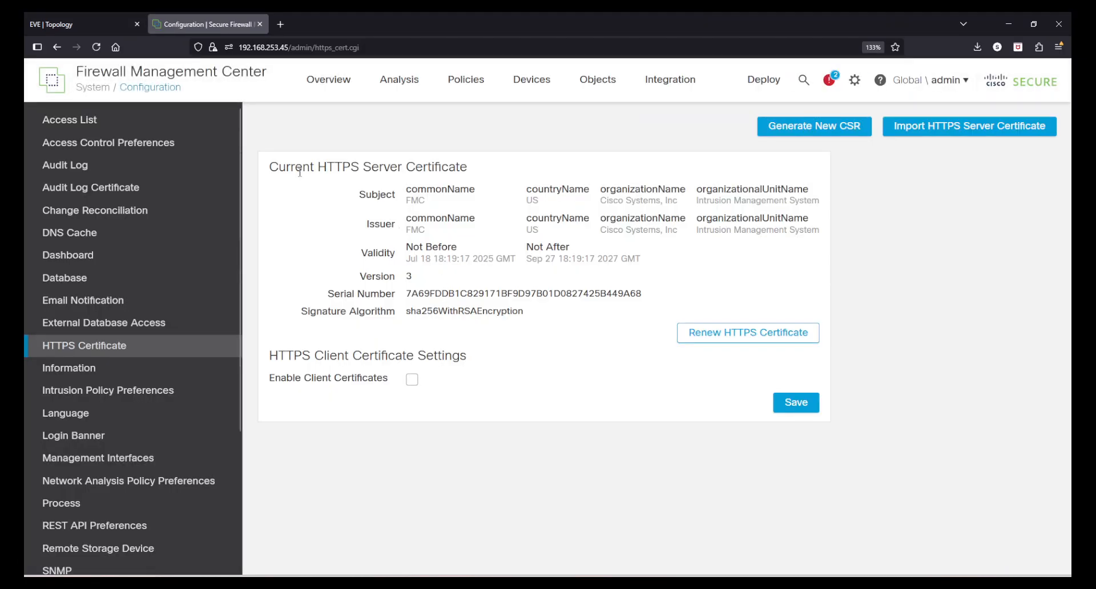
{"action": "left_click_drag", "start_coordinate": [295, 166], "coordinate": [449, 167]}
{"action": "left_click", "coordinate": [479, 229]}
{"action": "left_click", "coordinate": [213, 47]}
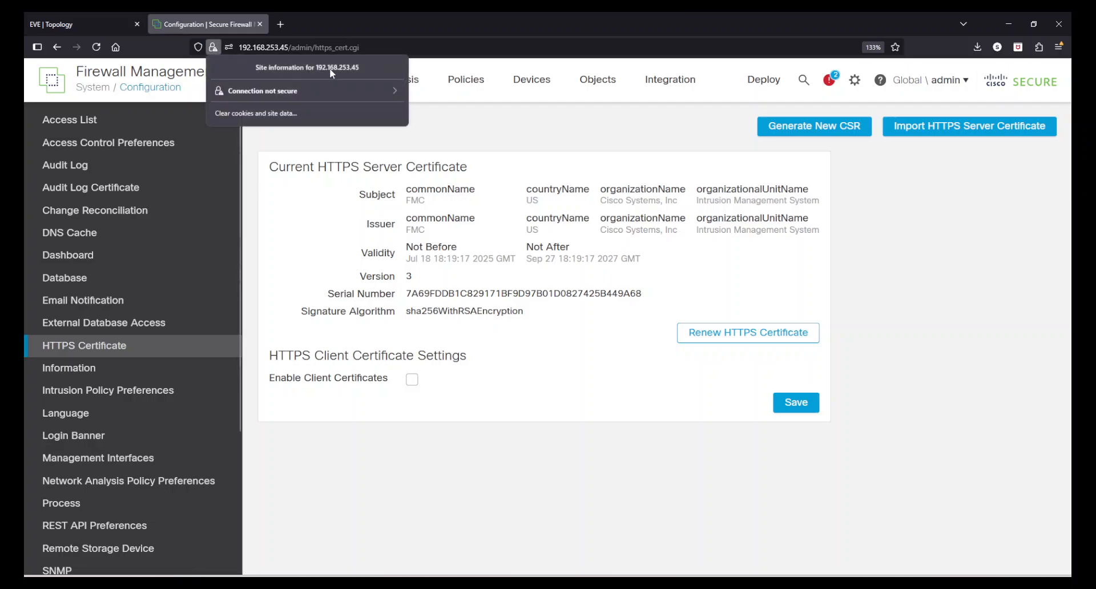
{"action": "left_click", "coordinate": [504, 134]}
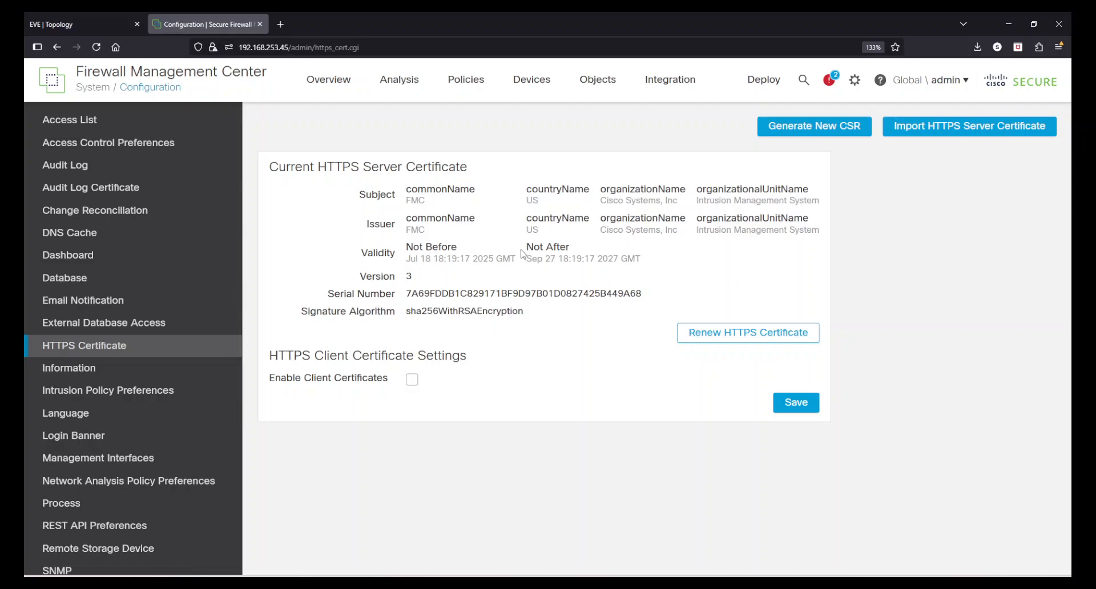
{"action": "mouse_move", "coordinate": [356, 196]}
{"action": "left_mouse_down"}
{"action": "mouse_move", "coordinate": [388, 197]}
{"action": "mouse_move", "coordinate": [604, 305]}
{"action": "mouse_move", "coordinate": [365, 224]}
{"action": "mouse_move", "coordinate": [333, 193]}
{"action": "left_mouse_up"}
{"action": "left_click", "coordinate": [547, 320]}
{"action": "left_click", "coordinate": [638, 241]}
- Renew the HTTPS server certificate with a newly generated key
{"action": "left_click", "coordinate": [736, 332]}
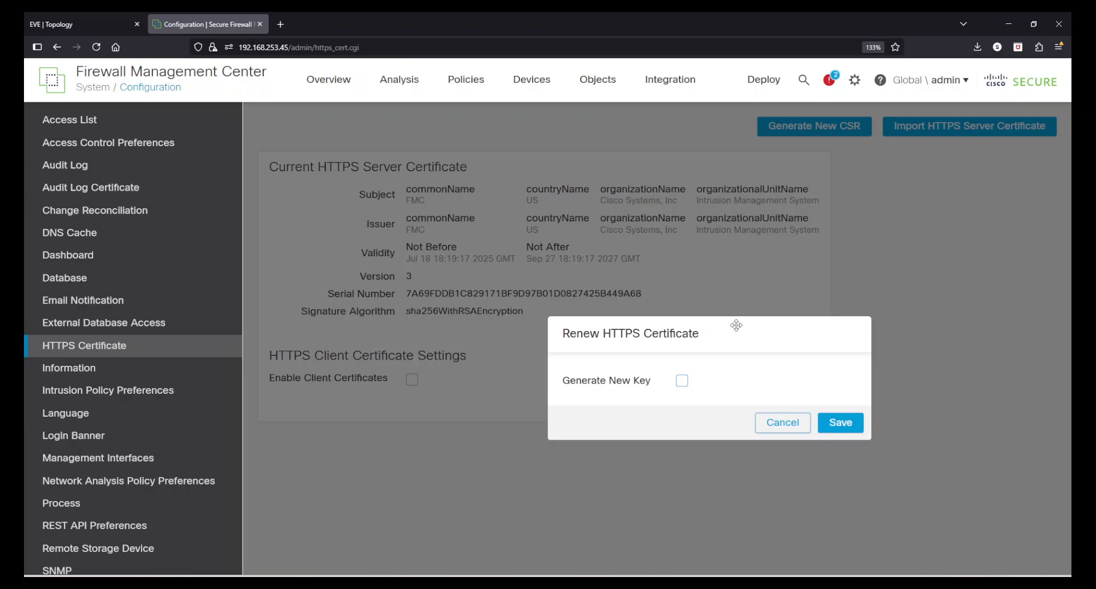
{"action": "left_click", "coordinate": [683, 382]}
{"action": "left_click", "coordinate": [842, 424]}
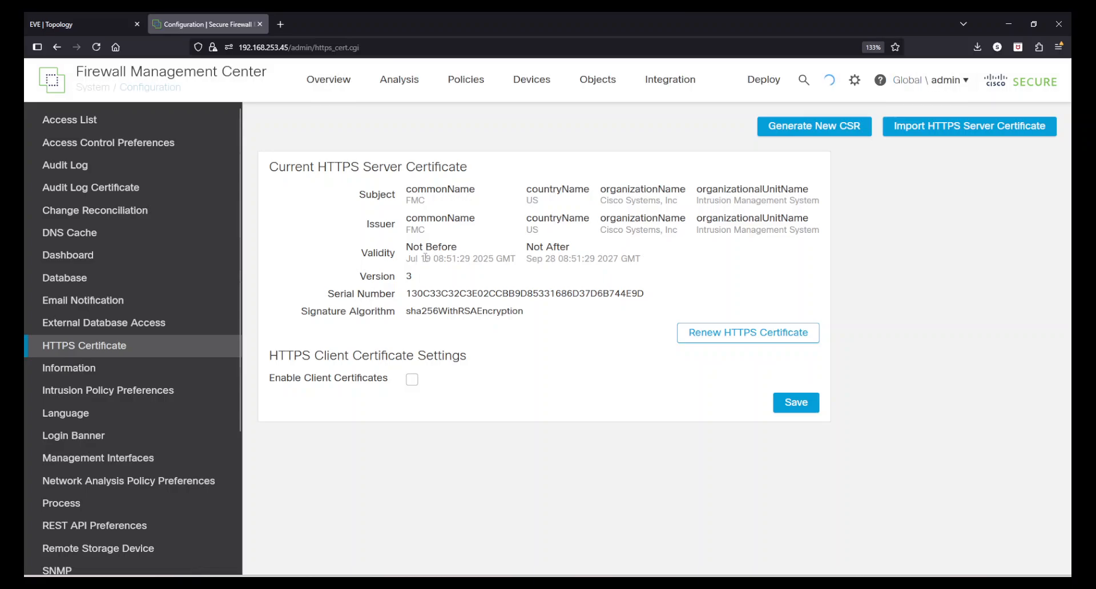
- Examine the validity dates and the other details of the renewed HTTPS server certificate
{"action": "double_click", "coordinate": [423, 258]}
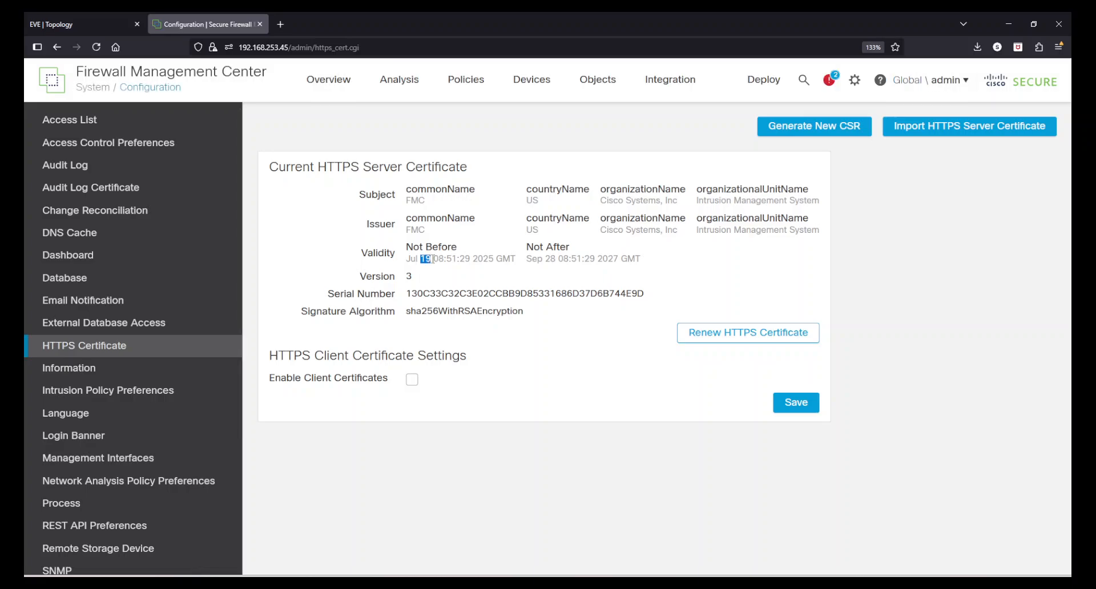
{"action": "left_click", "coordinate": [433, 259]}
{"action": "left_click_drag", "start_coordinate": [422, 256], "coordinate": [632, 269]}
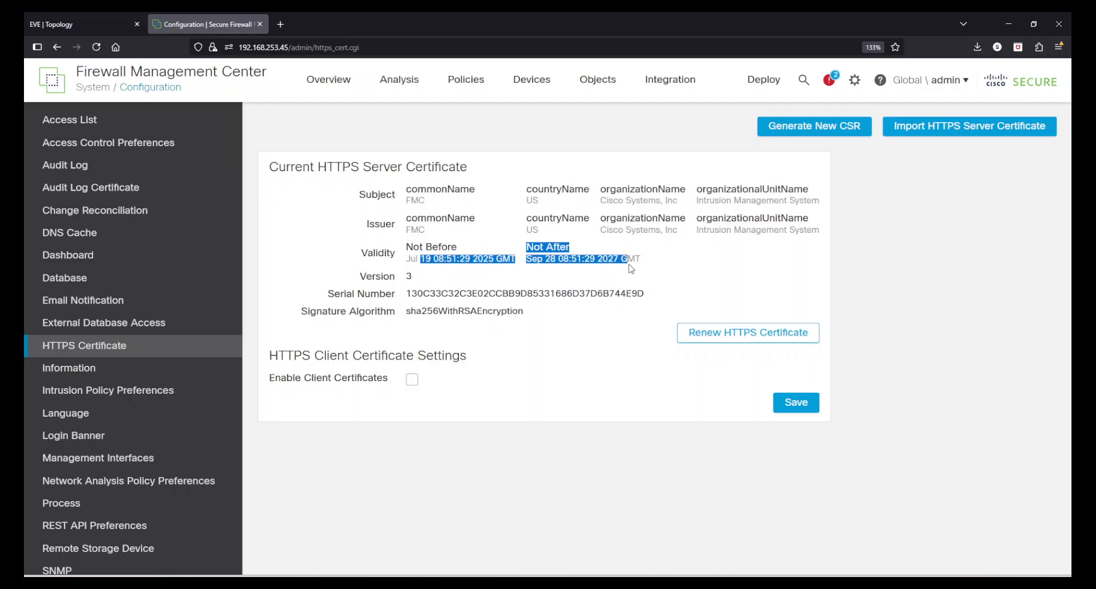
{"action": "left_click_drag", "start_coordinate": [559, 317], "coordinate": [373, 194]}
{"action": "left_click", "coordinate": [575, 227]}
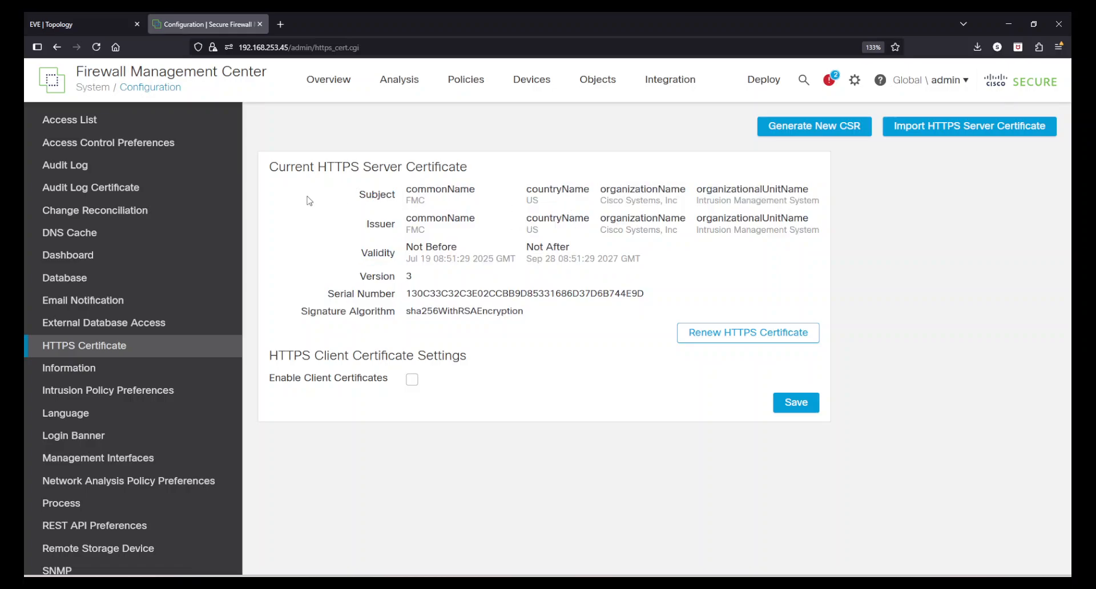
{"action": "left_click_drag", "start_coordinate": [334, 198], "coordinate": [662, 261]}
{"action": "left_click", "coordinate": [662, 261]}
- View the fields for generating a certificate signing request and for importing an HTTPS server certificate, submitting neither form
{"action": "left_click", "coordinate": [819, 130]}
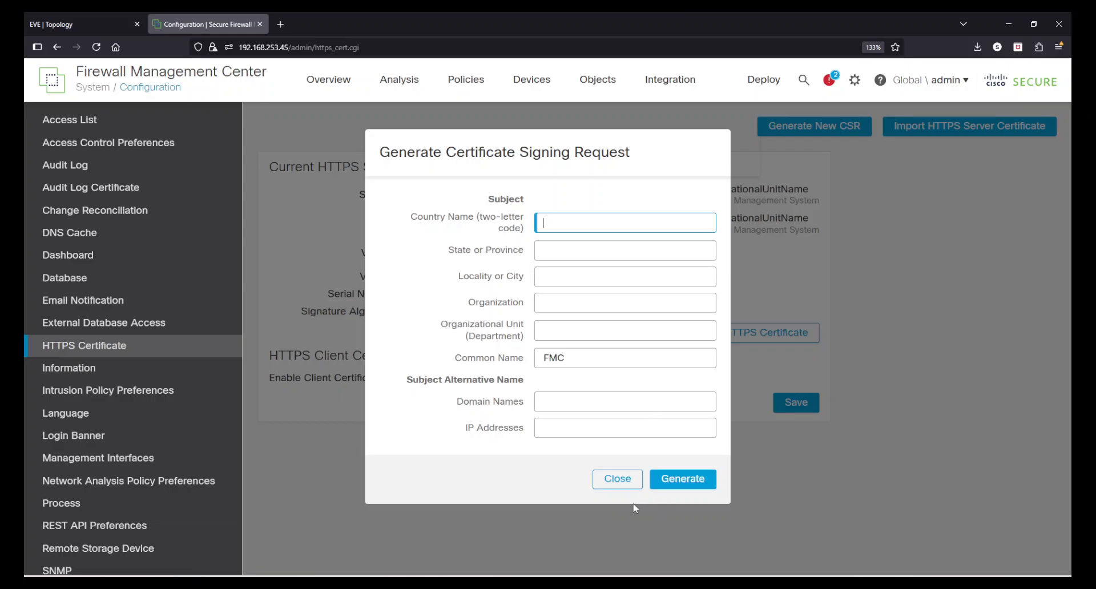
{"action": "left_click", "coordinate": [617, 478]}
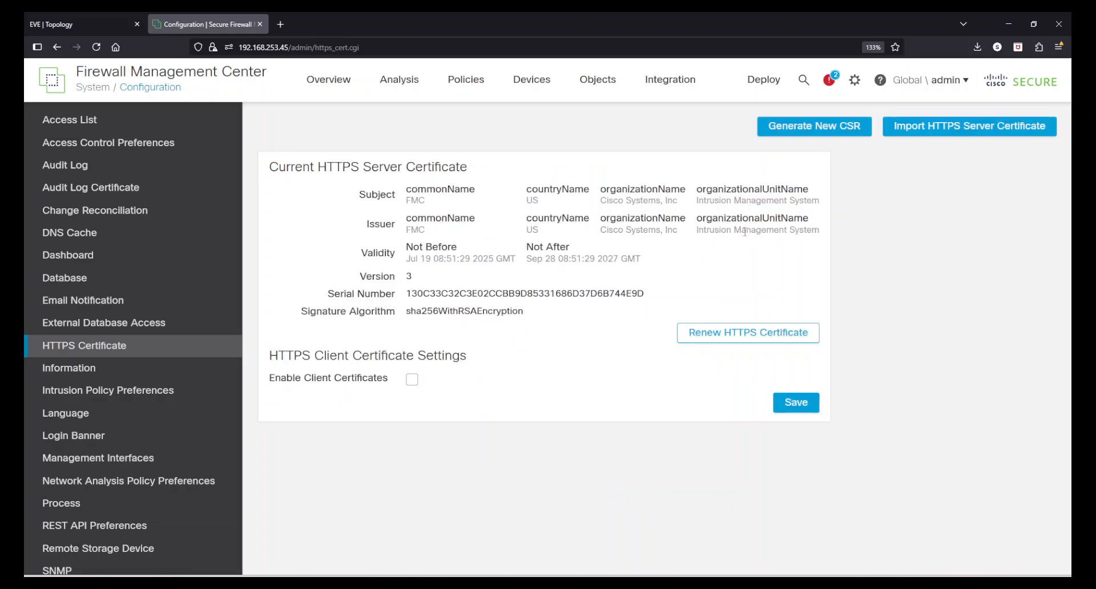
{"action": "left_click", "coordinate": [925, 126]}
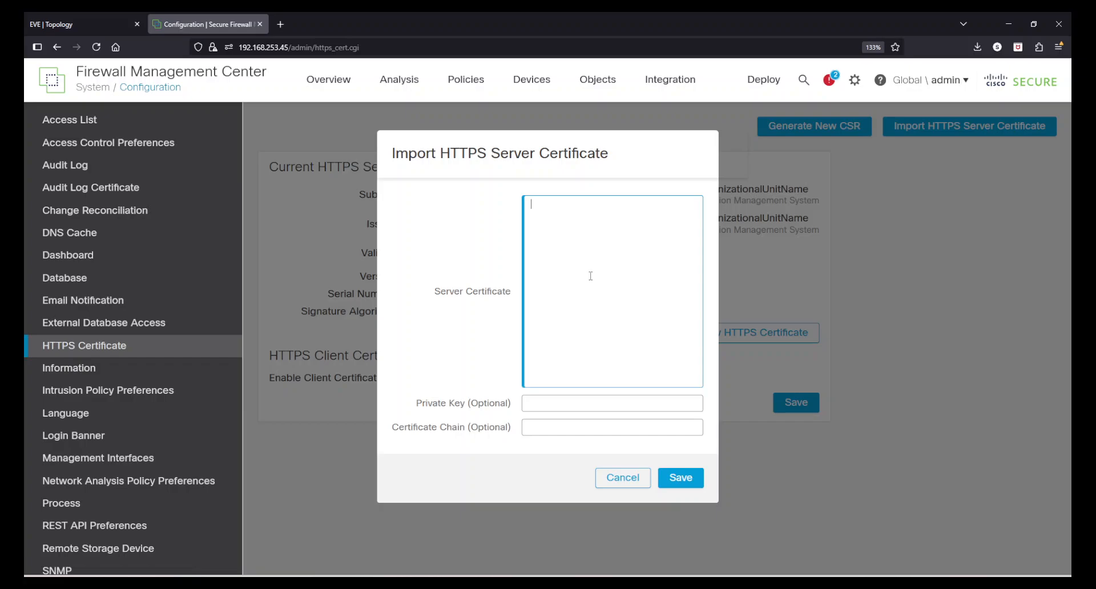
{"action": "left_click", "coordinate": [584, 403]}
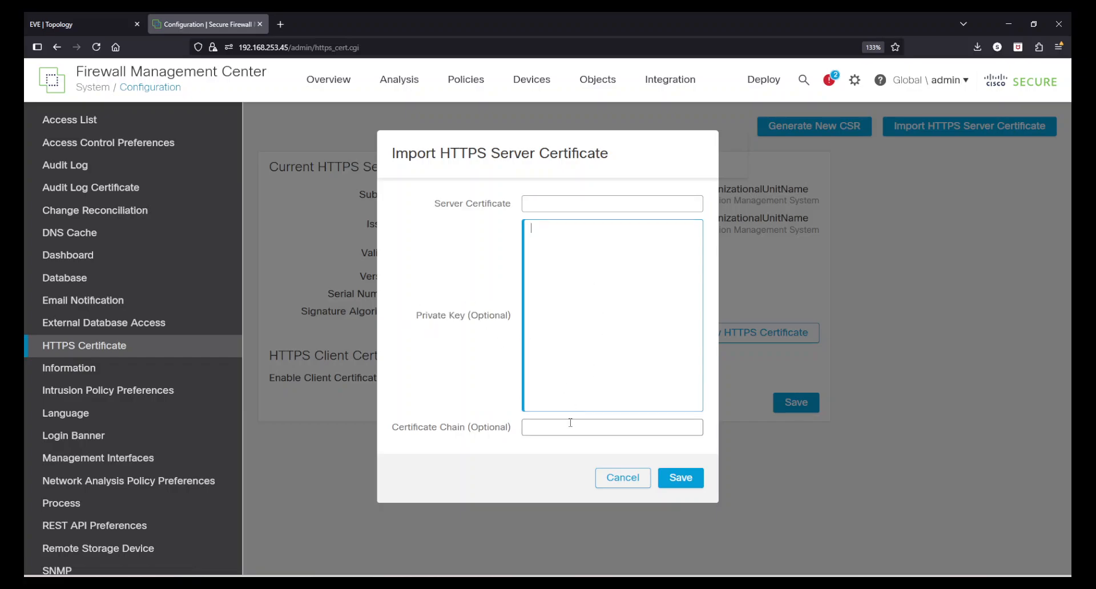
{"action": "left_click", "coordinate": [568, 427]}
{"action": "left_click", "coordinate": [540, 227]}
{"action": "left_click_drag", "start_coordinate": [415, 317], "coordinate": [491, 319]}
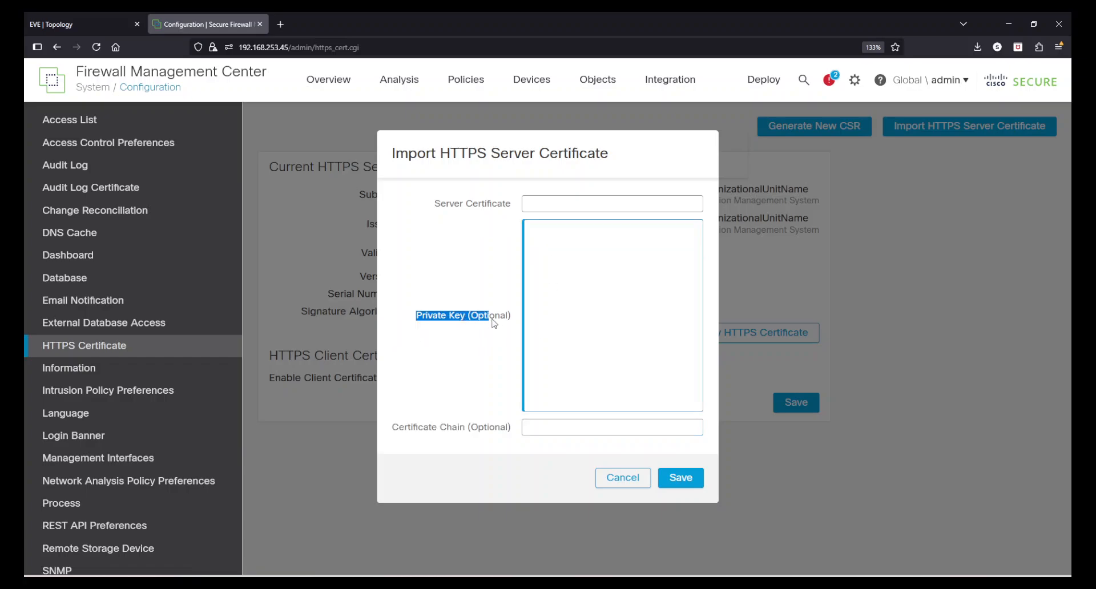
{"action": "left_click", "coordinate": [620, 480]}
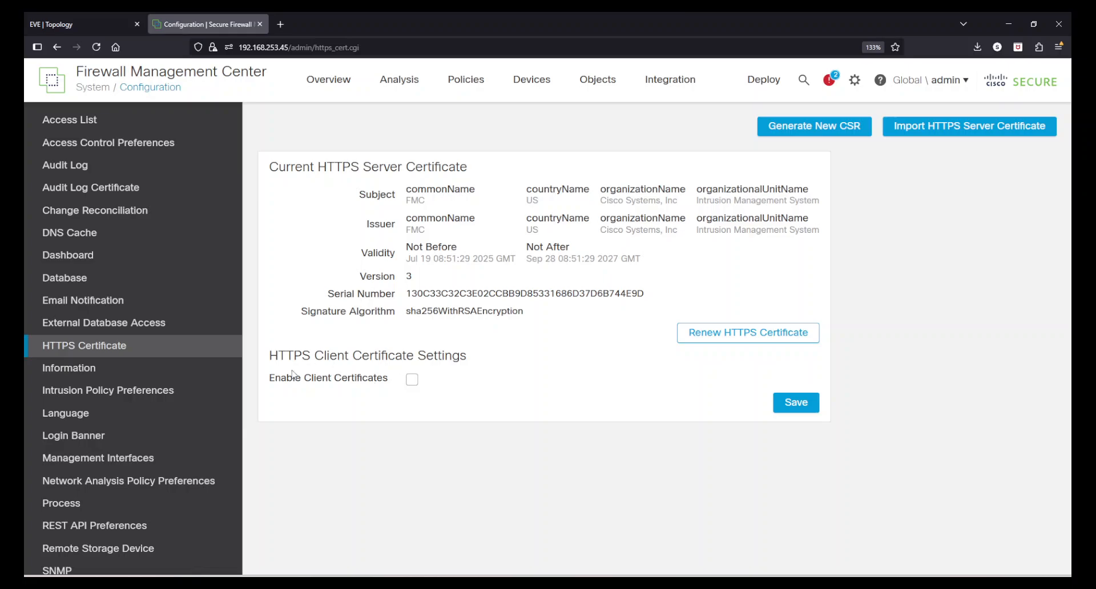
- Enable client certificates, switch OCSP on and off again, and enable fetching of CRL
{"action": "left_click_drag", "start_coordinate": [270, 379], "coordinate": [368, 380]}
{"action": "left_click", "coordinate": [368, 381]}
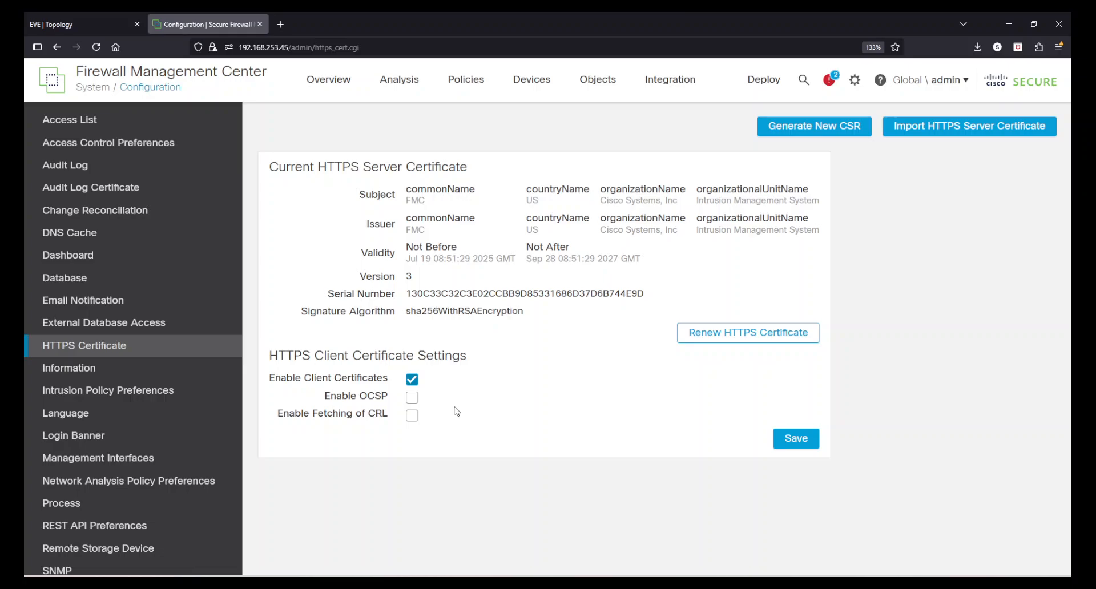
{"action": "left_click", "coordinate": [412, 397]}
{"action": "left_click", "coordinate": [412, 397]}
{"action": "left_click", "coordinate": [412, 415]}
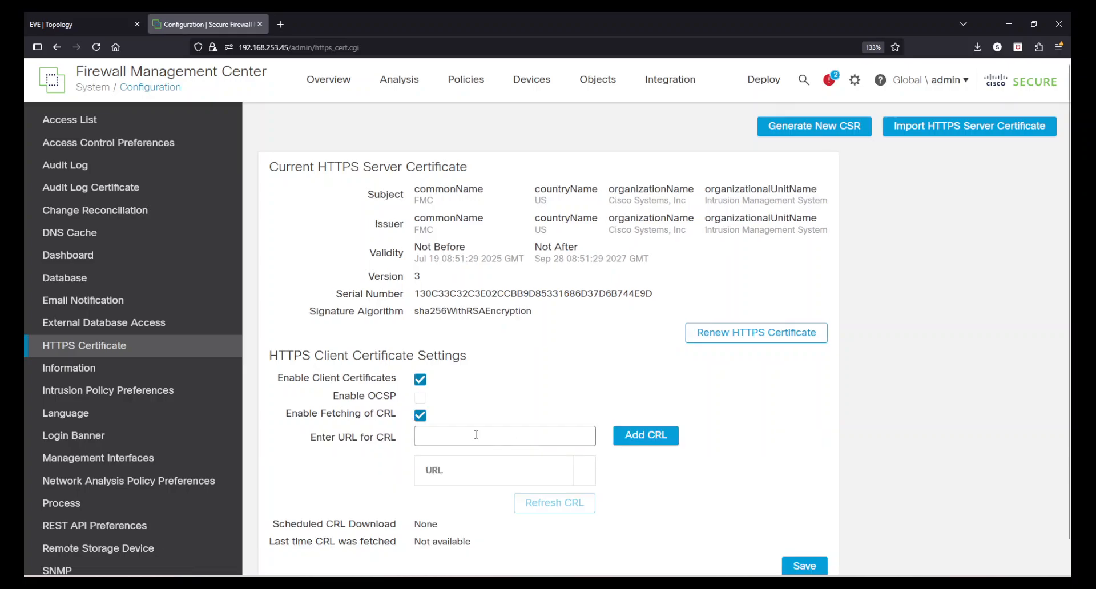
- Review the scheduled CRL download and last fetch fields, and disable CRL fetching and client certificates
{"action": "scroll", "coordinate": [486, 454], "scroll_direction": "down", "scroll_amount": 1}
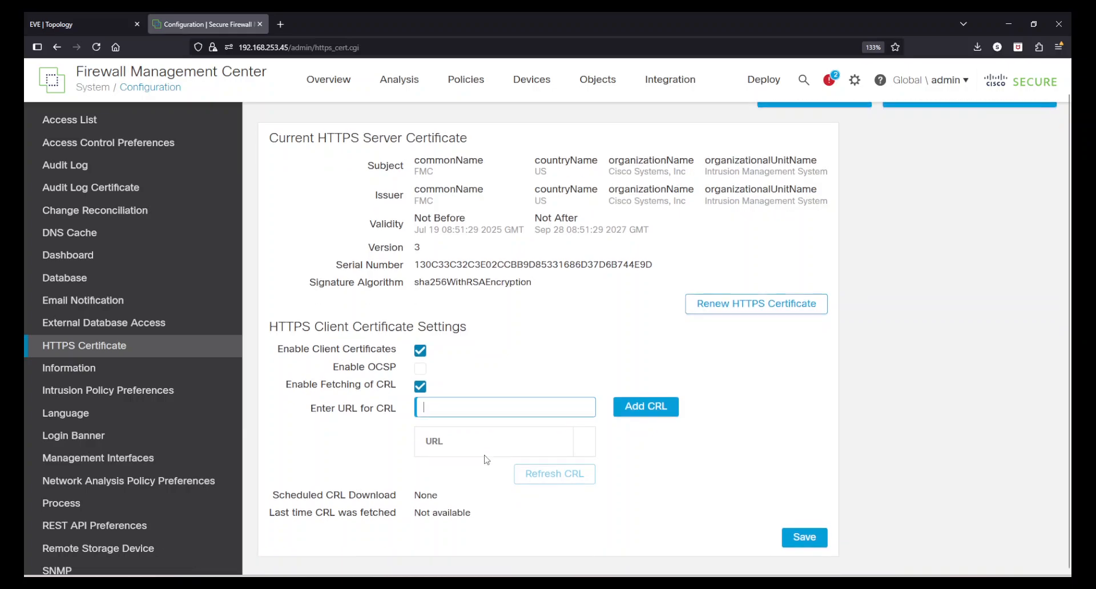
{"action": "left_click_drag", "start_coordinate": [294, 502], "coordinate": [380, 500]}
{"action": "left_click", "coordinate": [366, 502]}
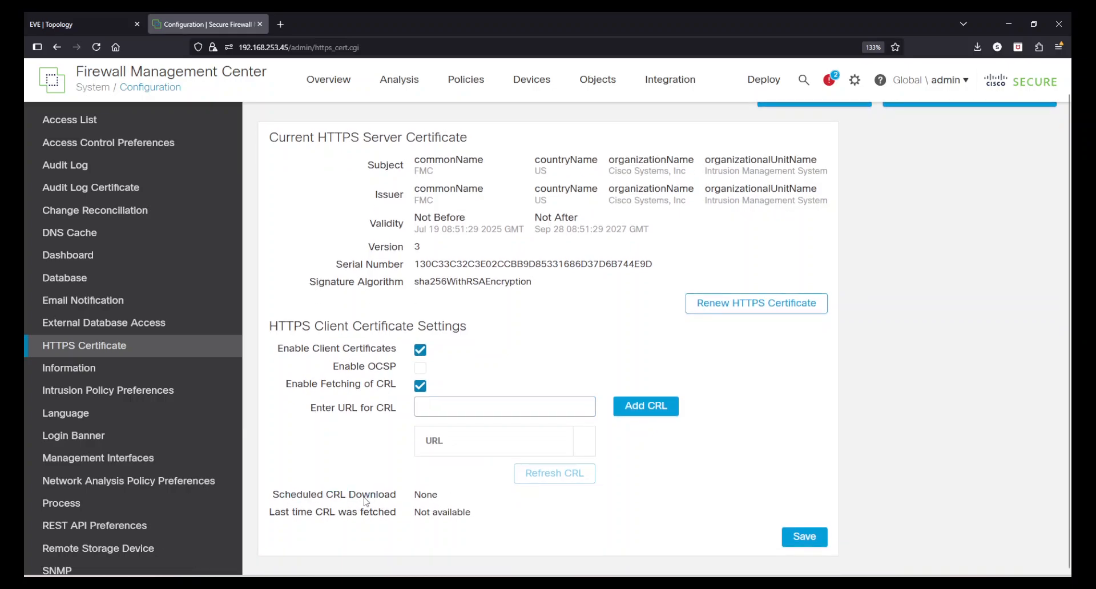
{"action": "left_click_drag", "start_coordinate": [276, 521], "coordinate": [292, 497]}
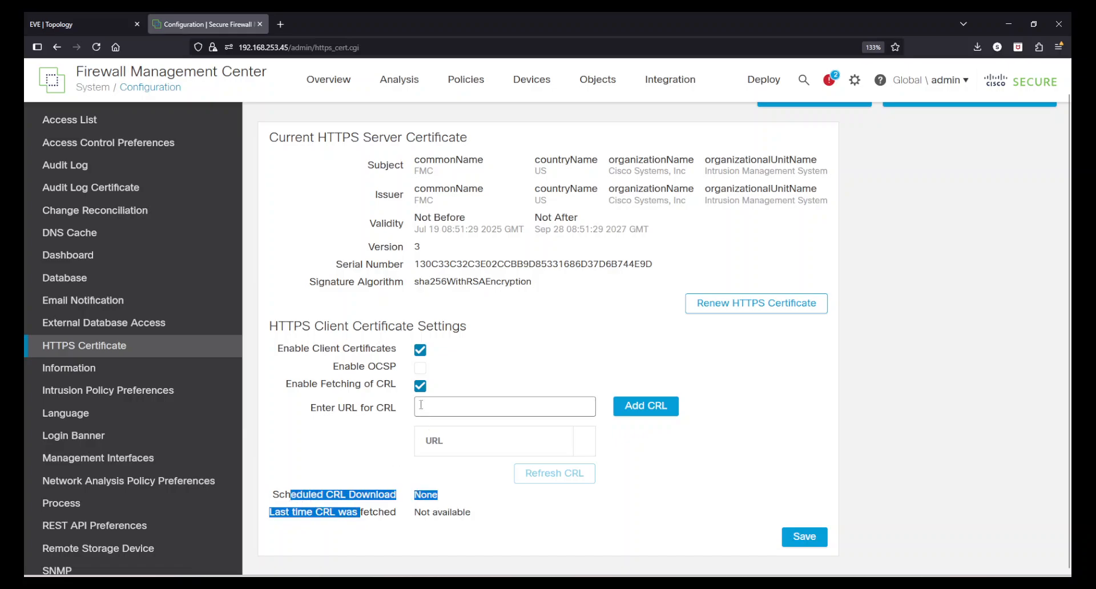
{"action": "left_click", "coordinate": [420, 386]}
{"action": "left_click", "coordinate": [420, 382]}
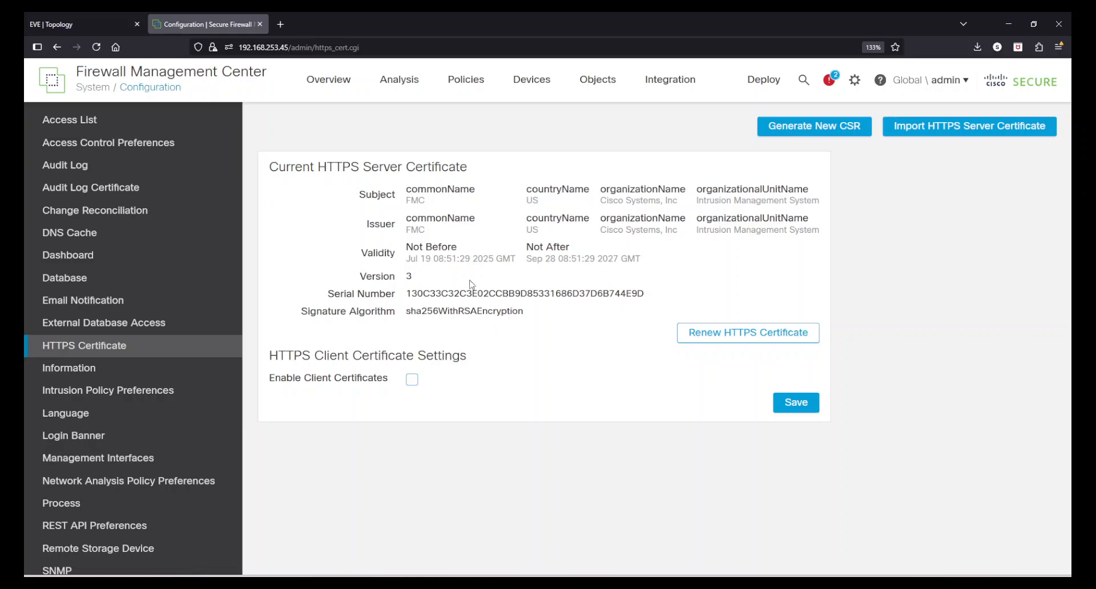
- Review the server certificate's subject, issuer, validity and serial number once more
{"action": "left_click_drag", "start_coordinate": [428, 184], "coordinate": [560, 287]}
{"action": "left_click", "coordinate": [557, 324]}
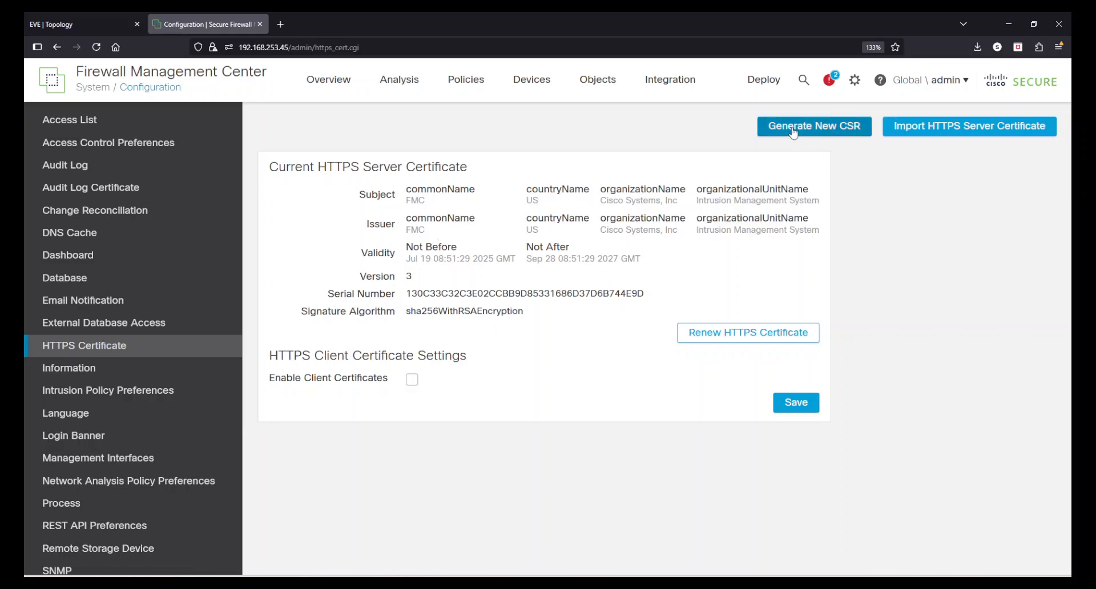
{"action": "left_click_drag", "start_coordinate": [393, 197], "coordinate": [634, 255]}
{"action": "left_click", "coordinate": [634, 255]}
{"action": "double_click", "coordinate": [457, 292]}
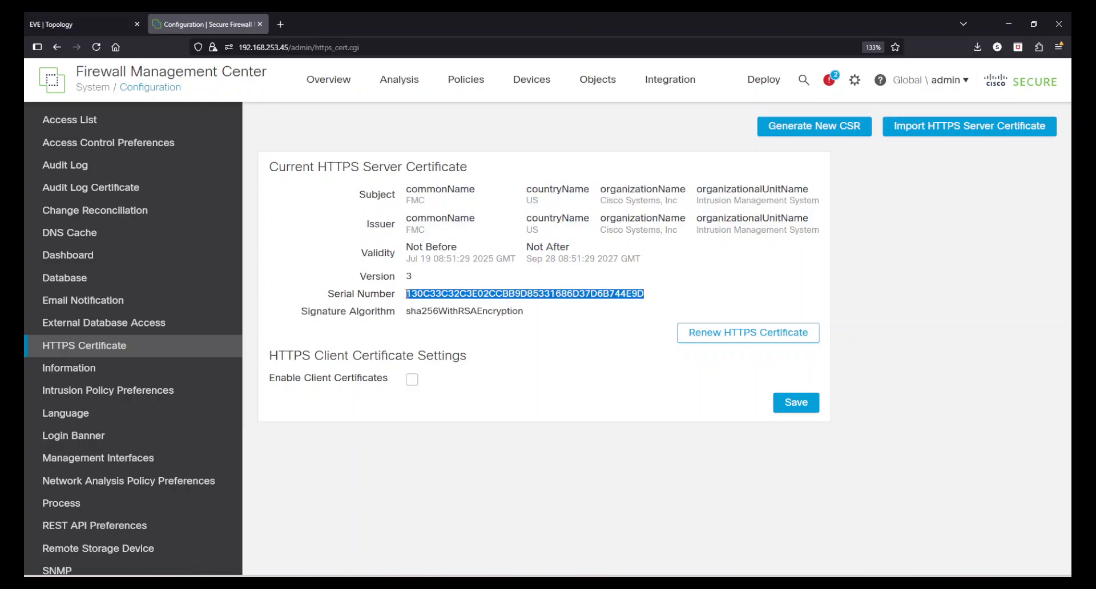
{"action": "left_click_drag", "start_coordinate": [327, 166], "coordinate": [516, 350]}
{"action": "left_click", "coordinate": [515, 350]}
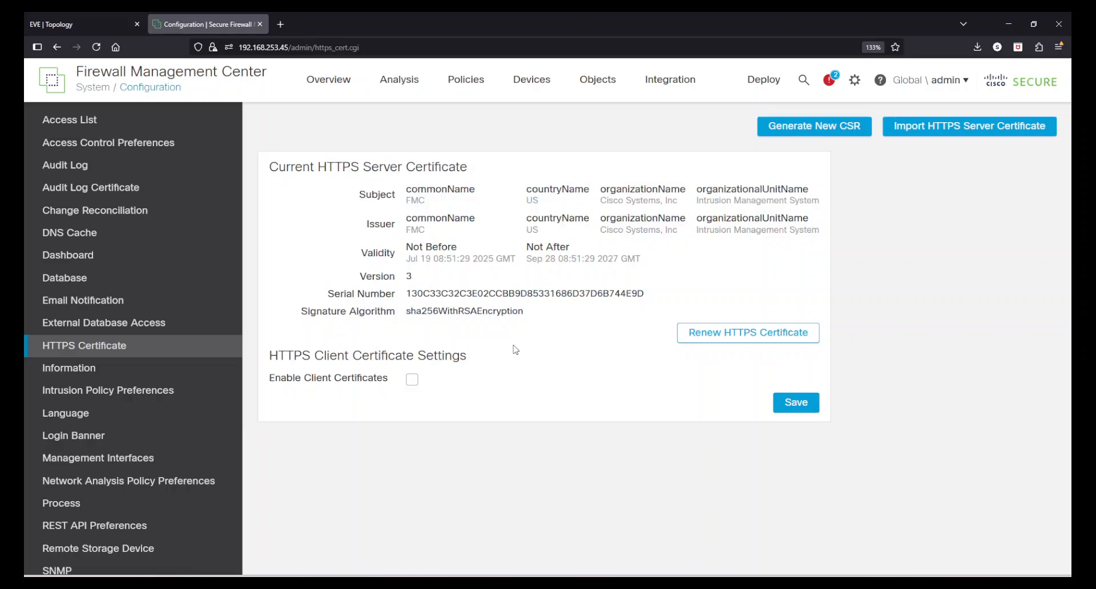